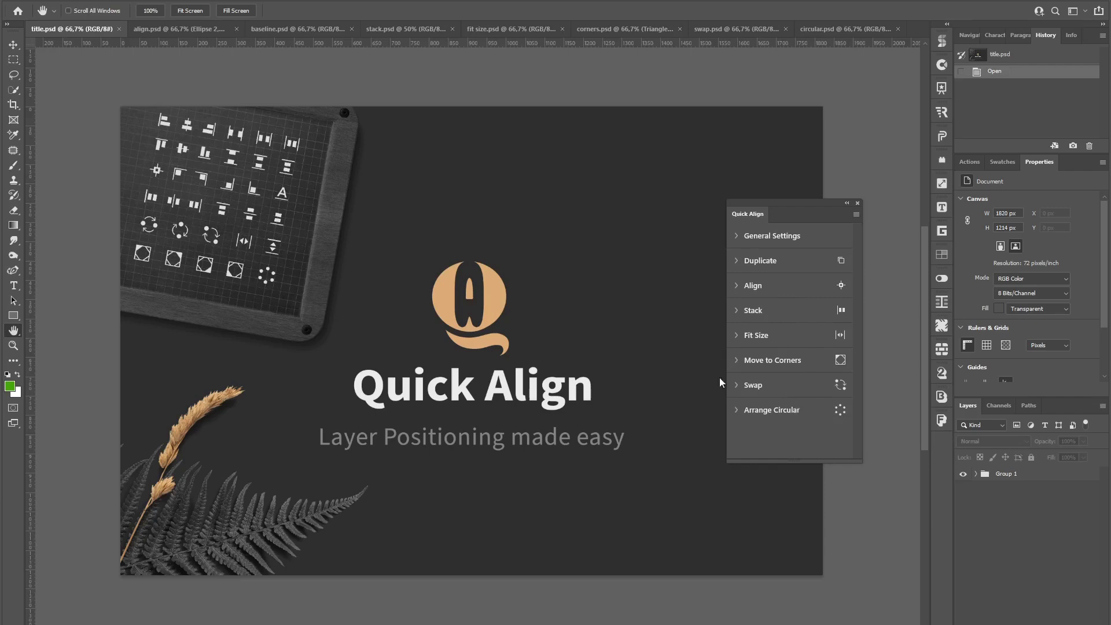
In align.psd, make two copies of the orange circle.
left_click(168, 29)
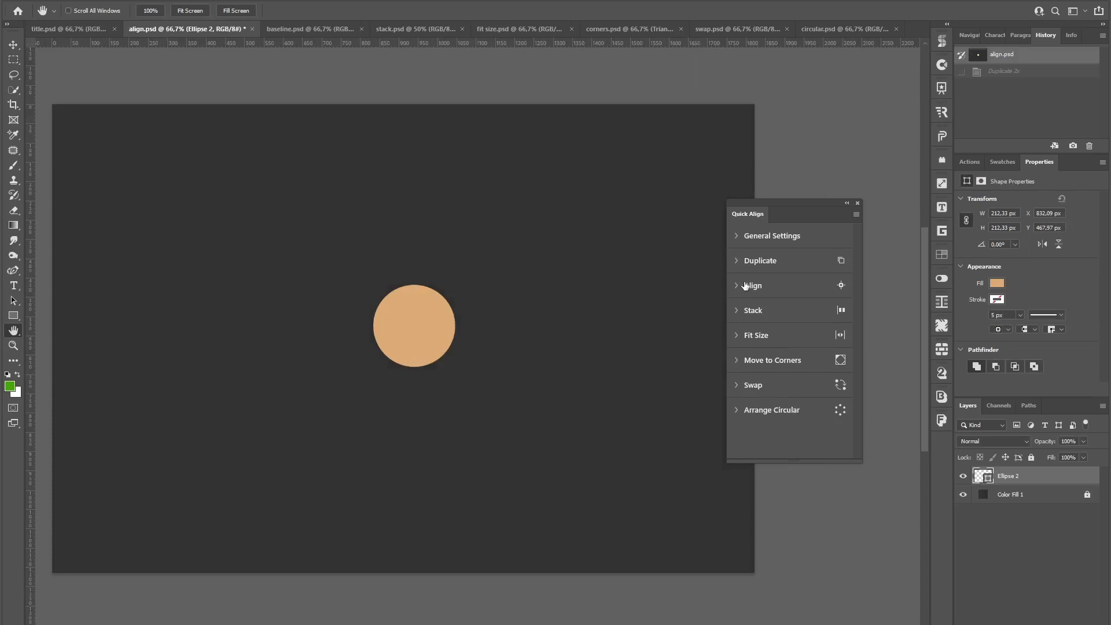
left_click(757, 262)
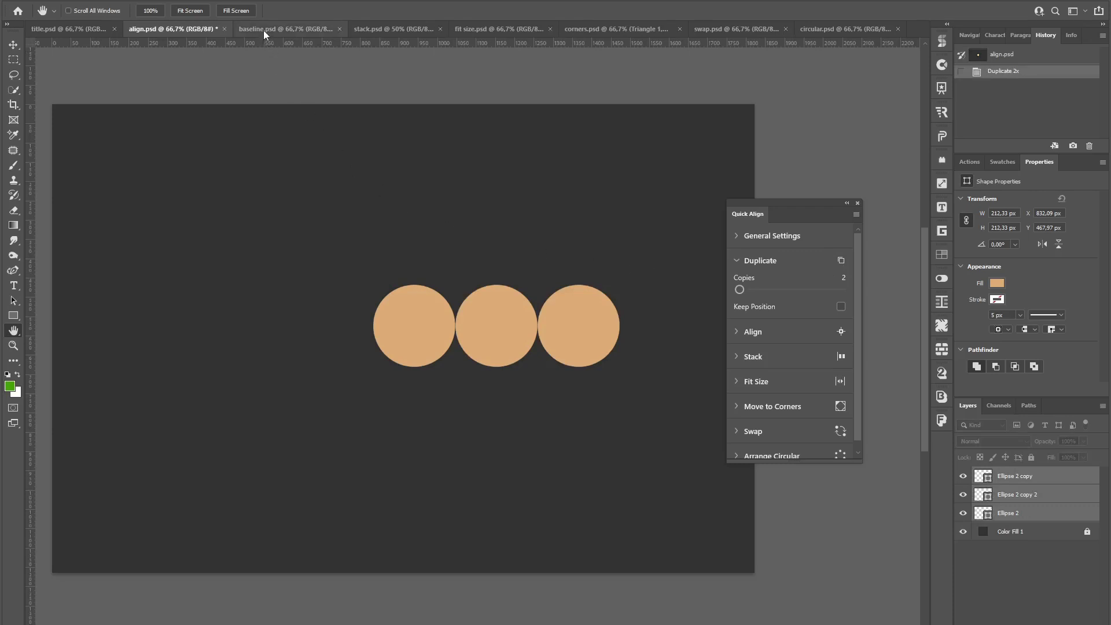
left_click(753, 332)
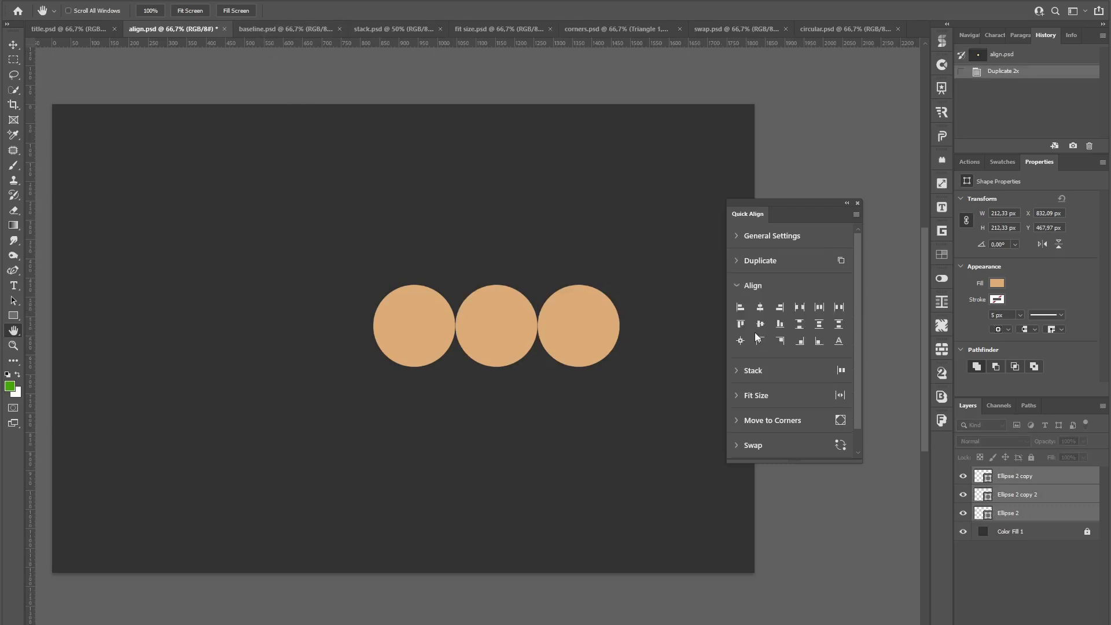
Try Space Between, Space Evenly and Space Around, then Align Top and finally Align Center.
left_click(800, 310)
left_click(819, 310)
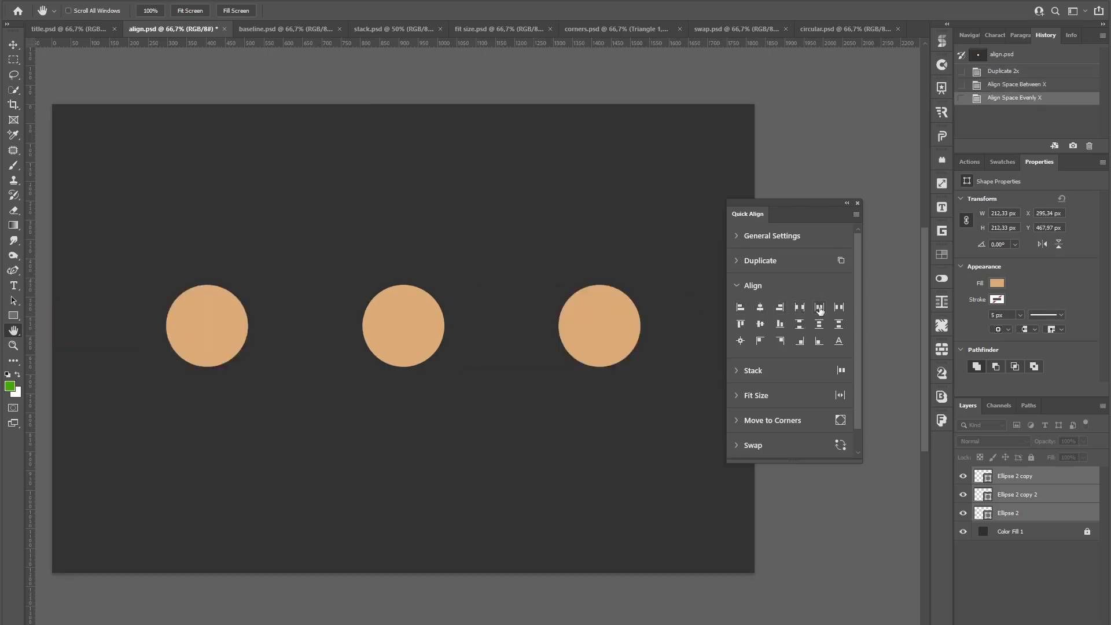
left_click(840, 310)
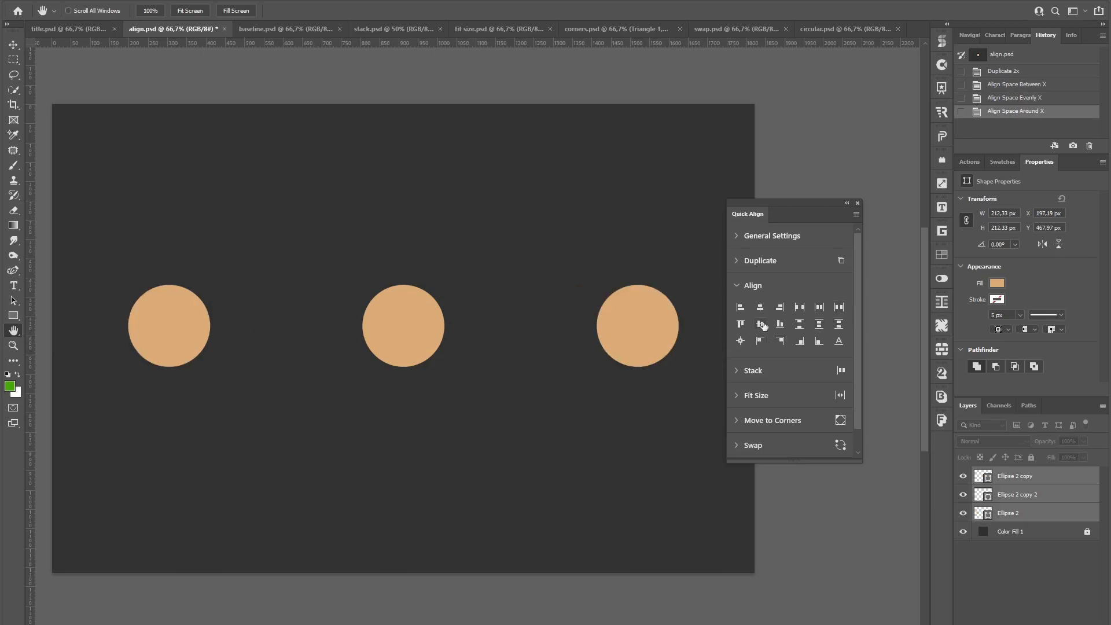
left_click(744, 327)
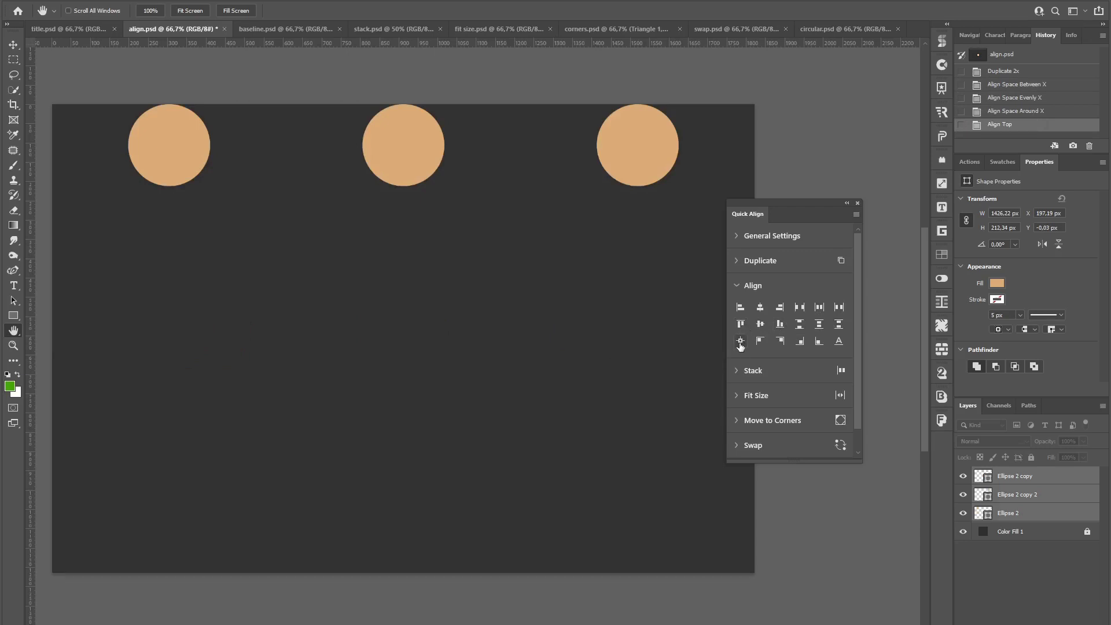
left_click(741, 344)
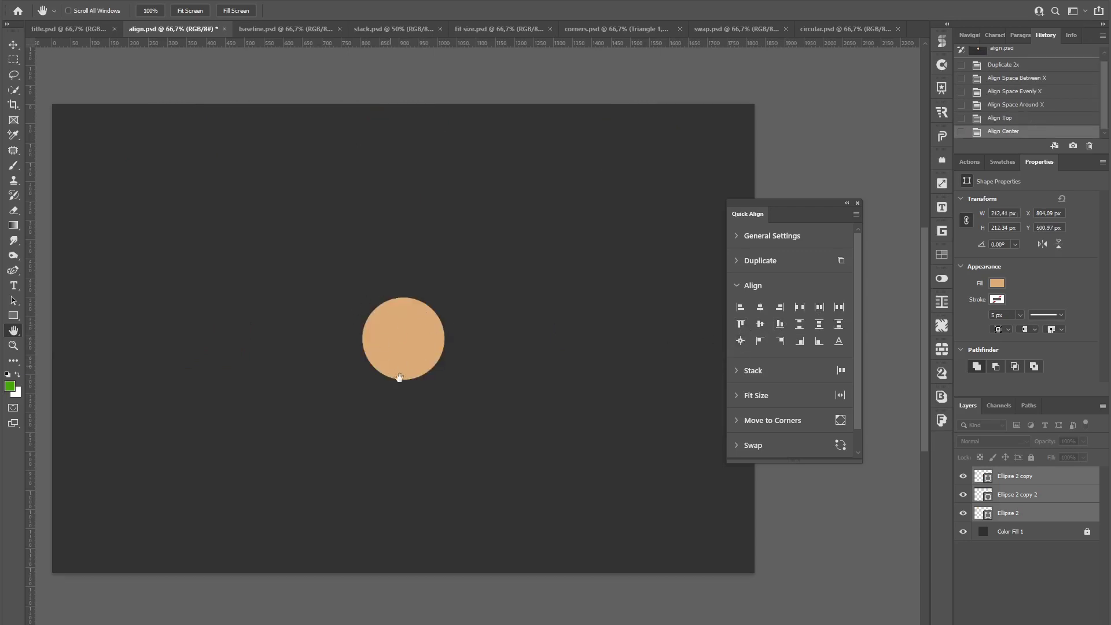
In baseline.psd, align the words Align, Texts, with, 1, click and the dots on one baseline.
left_click(275, 30)
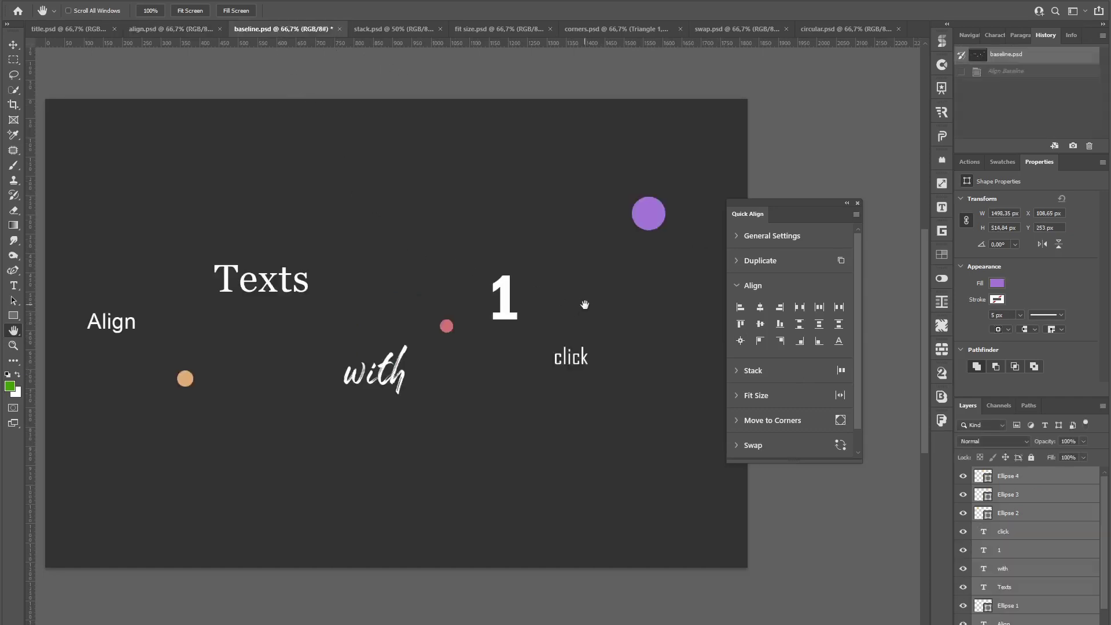
left_click(839, 341)
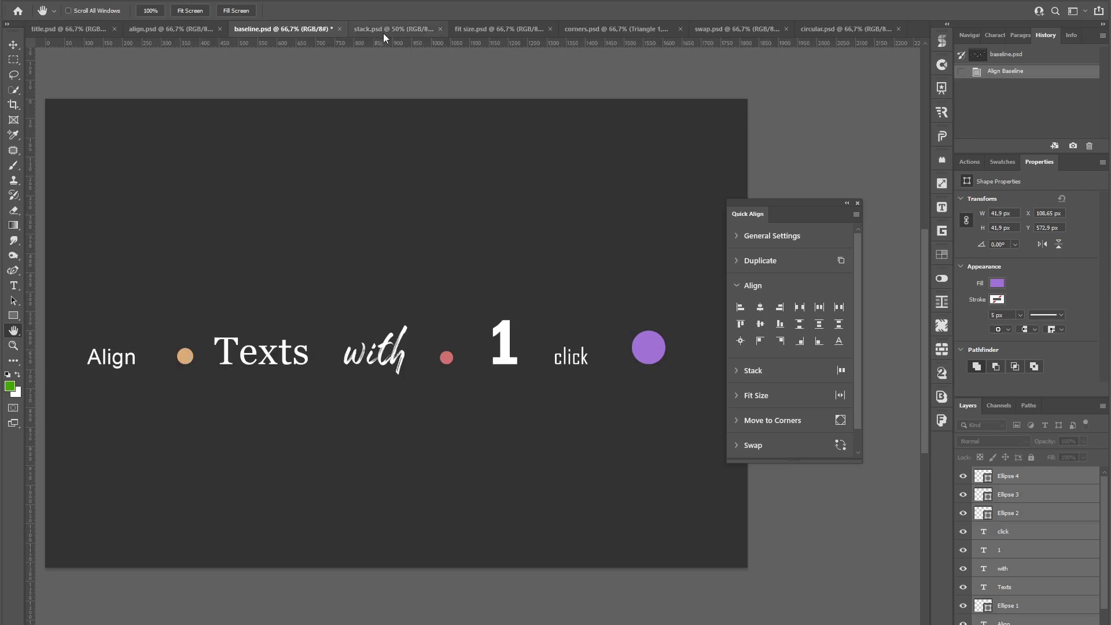
Set Align Baseline as the Align section's quick-access action, then switch to stack.psd.
left_click(755, 287)
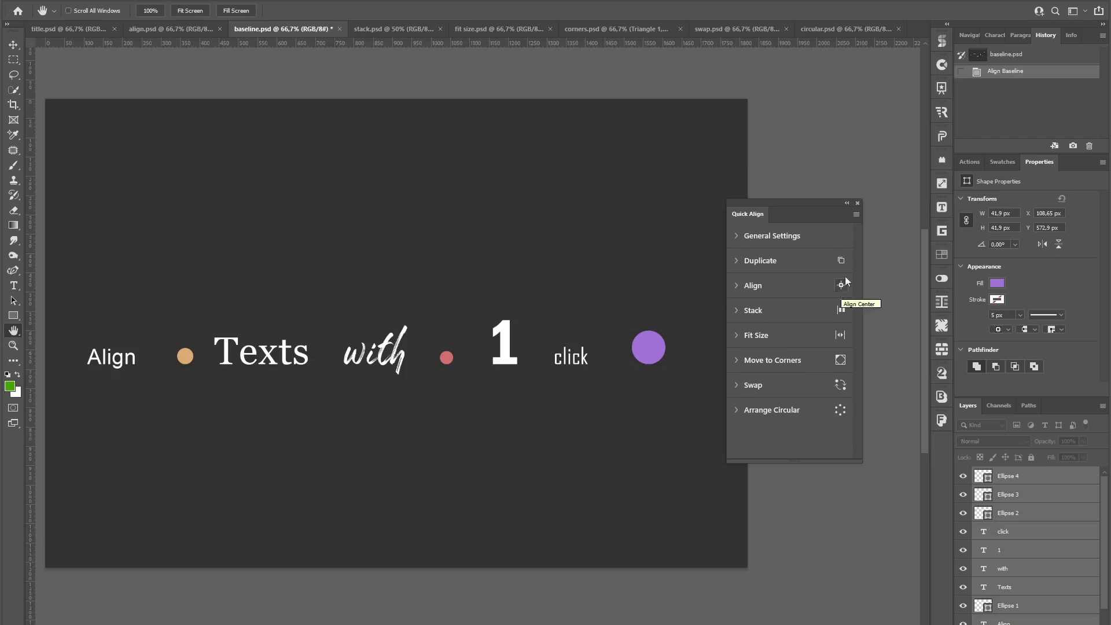
left_click(855, 215)
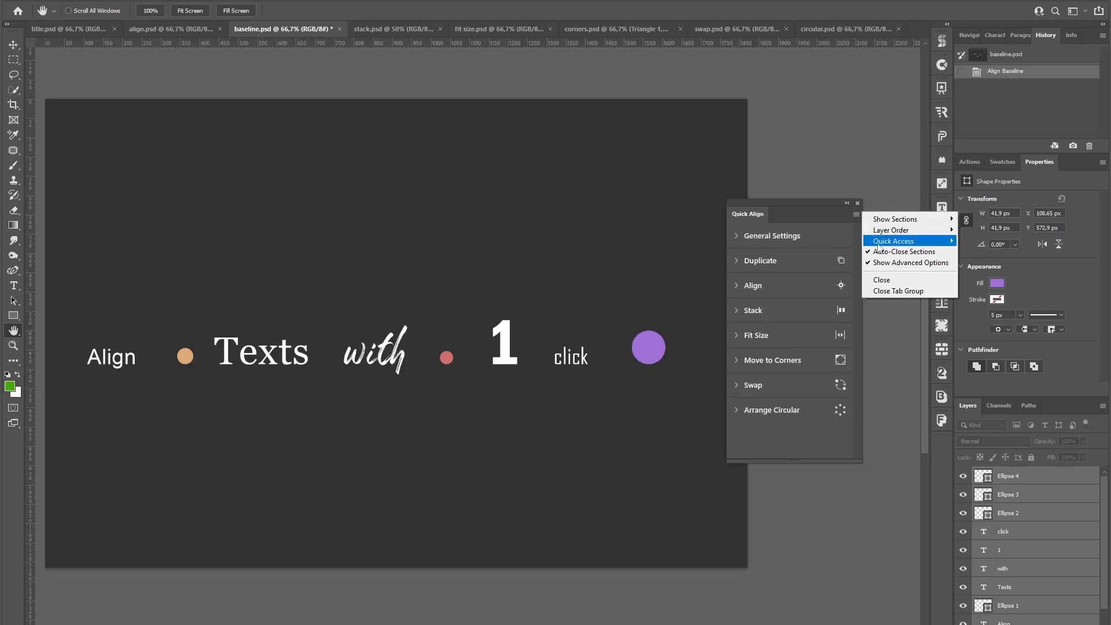
mouse_move(900, 246)
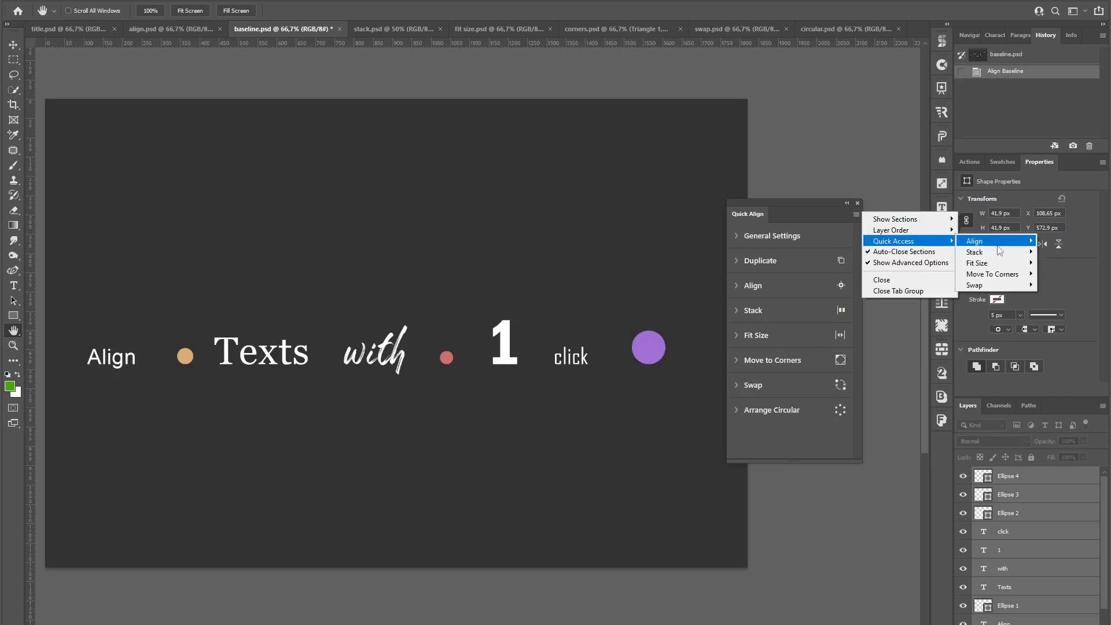
mouse_move(996, 242)
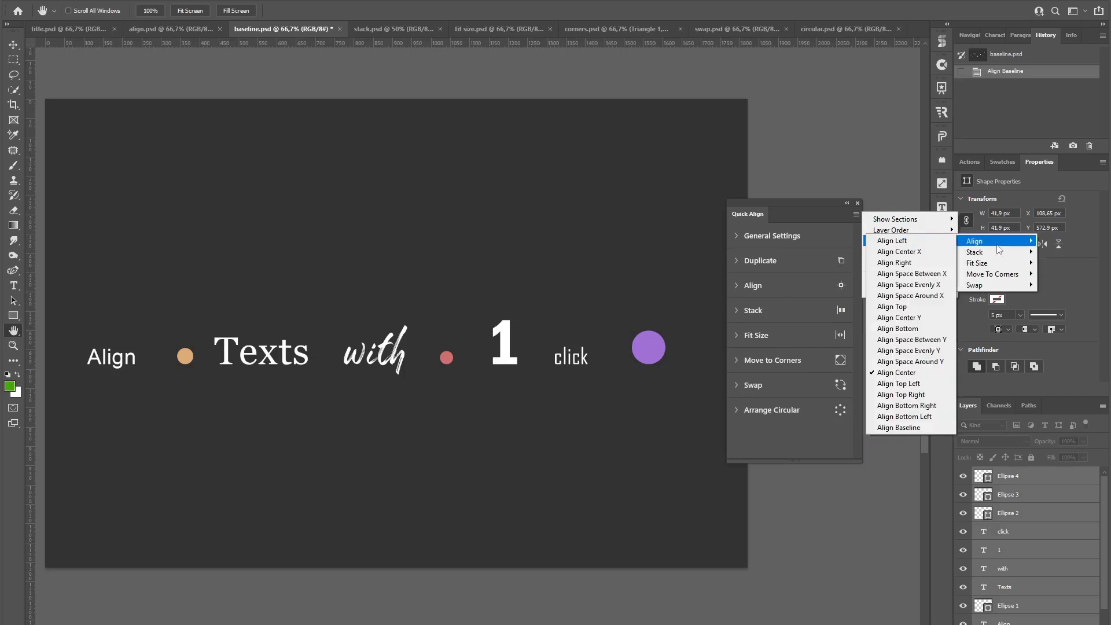
left_click(907, 428)
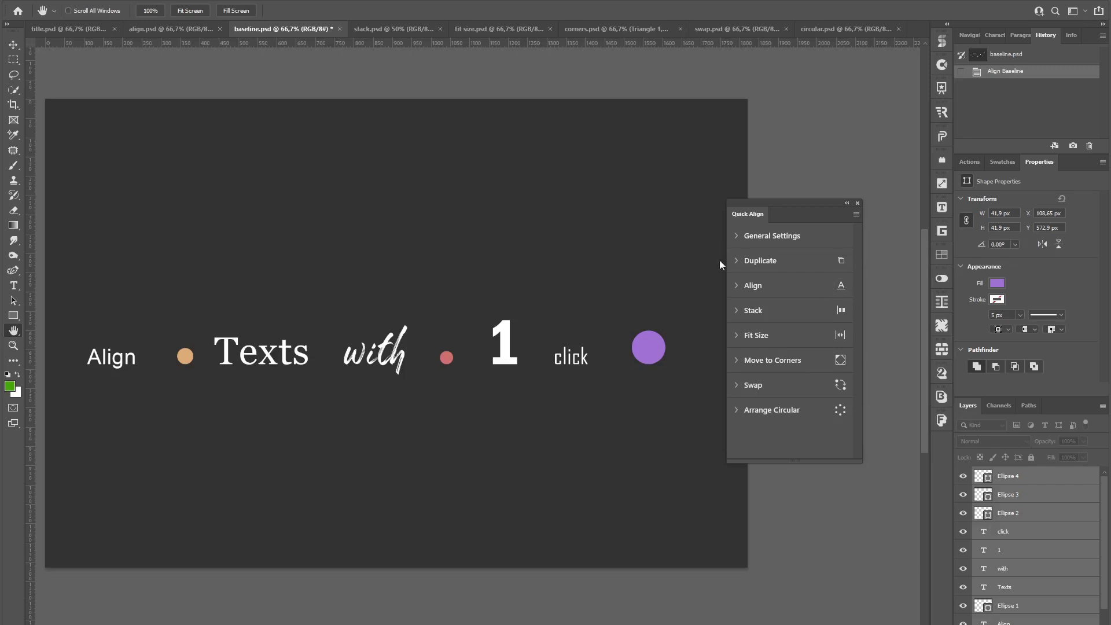
left_click(361, 31)
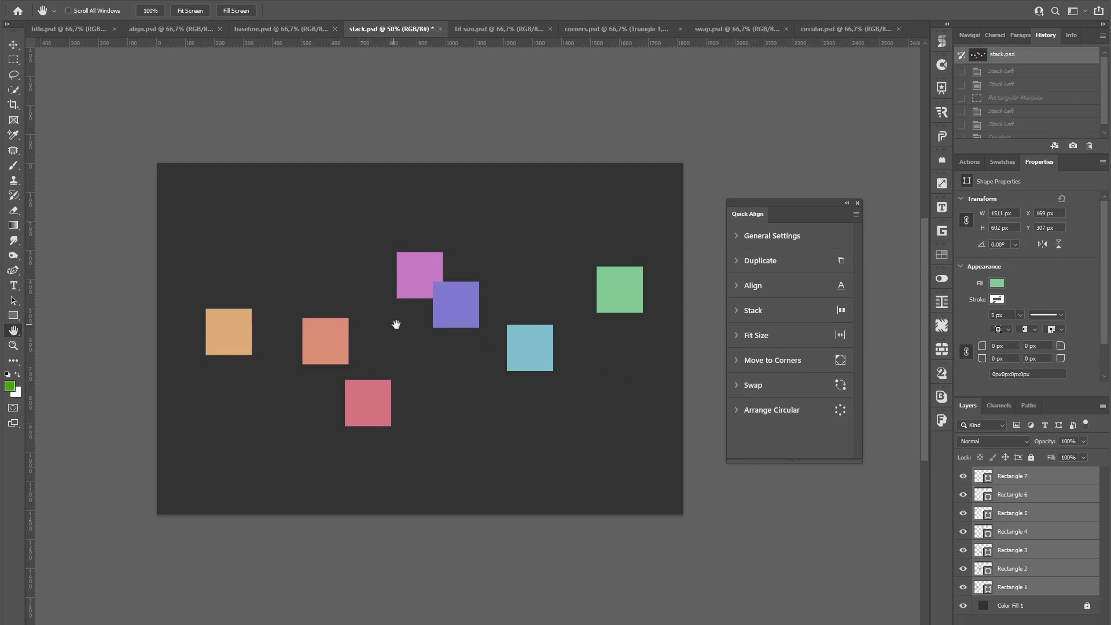
Stack the seven squares left in one row and set the General Settings gap to 33px.
left_click(755, 312)
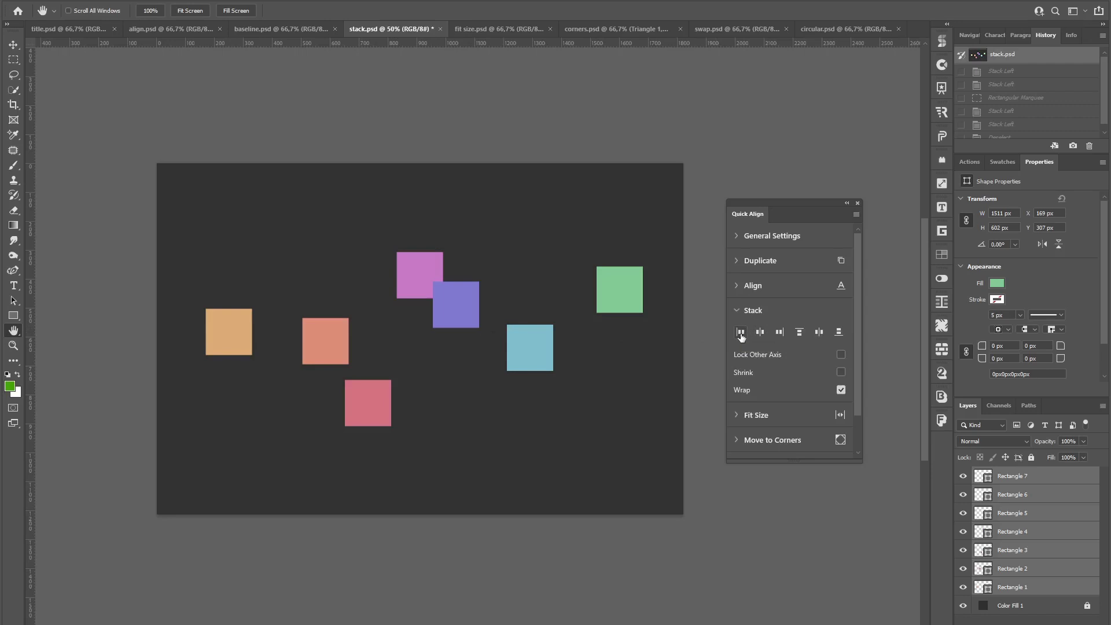
left_click(741, 333)
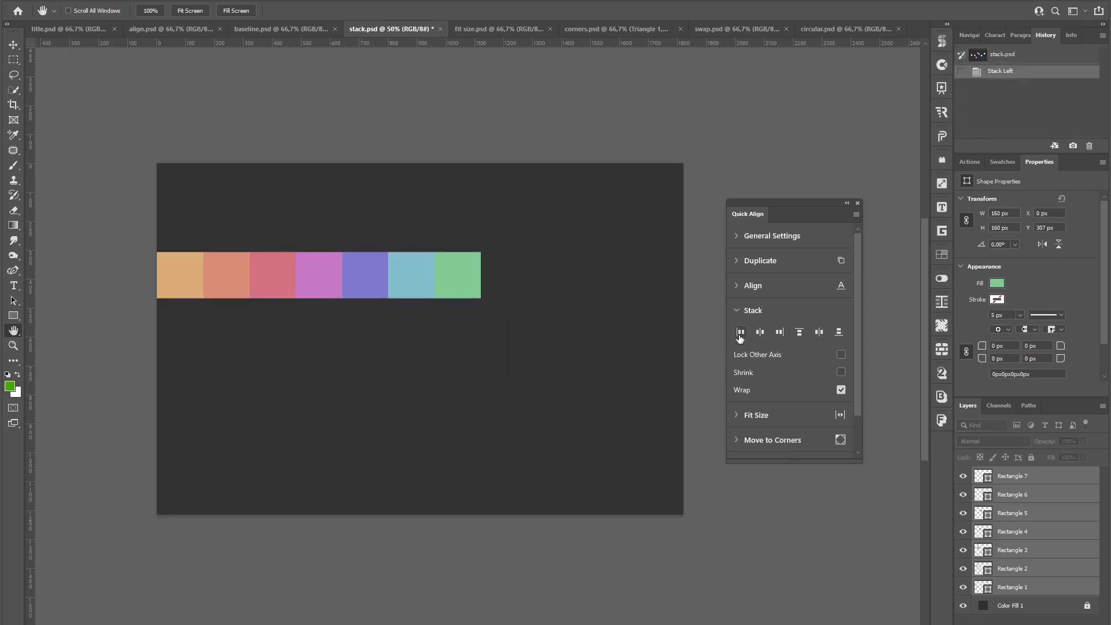
left_click(766, 238)
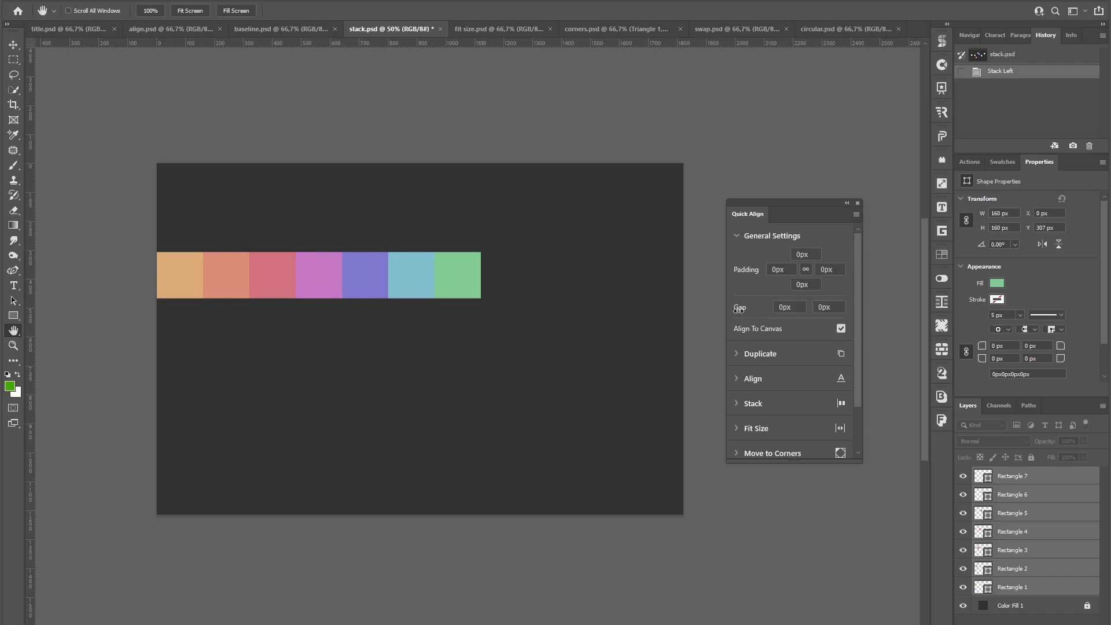
left_click_drag(738, 308, 747, 313)
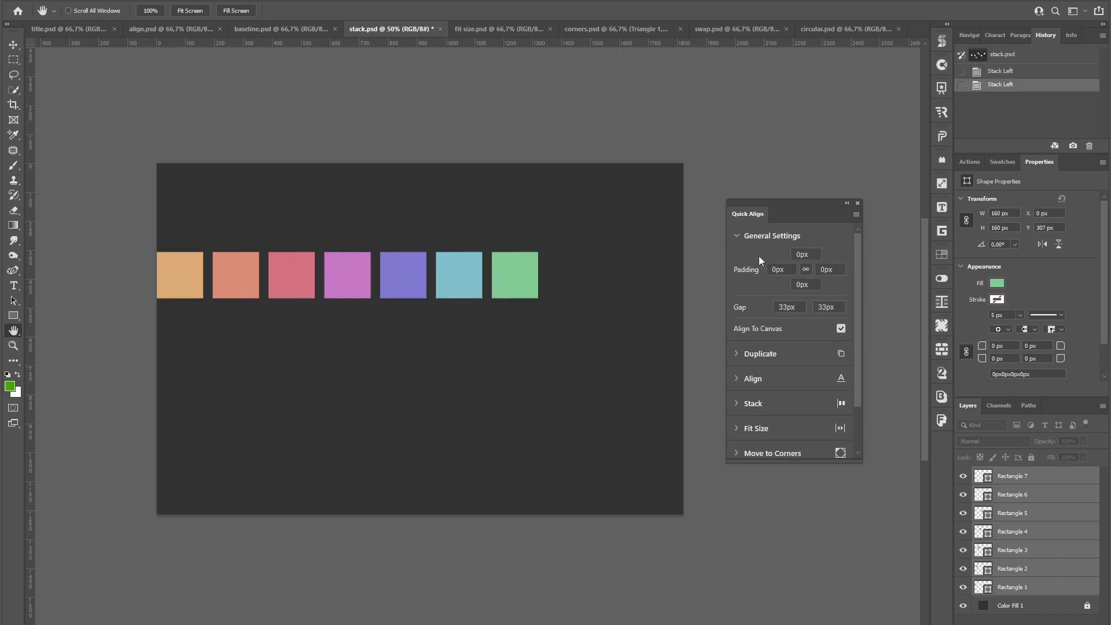
left_click(762, 236)
left_click(17, 60)
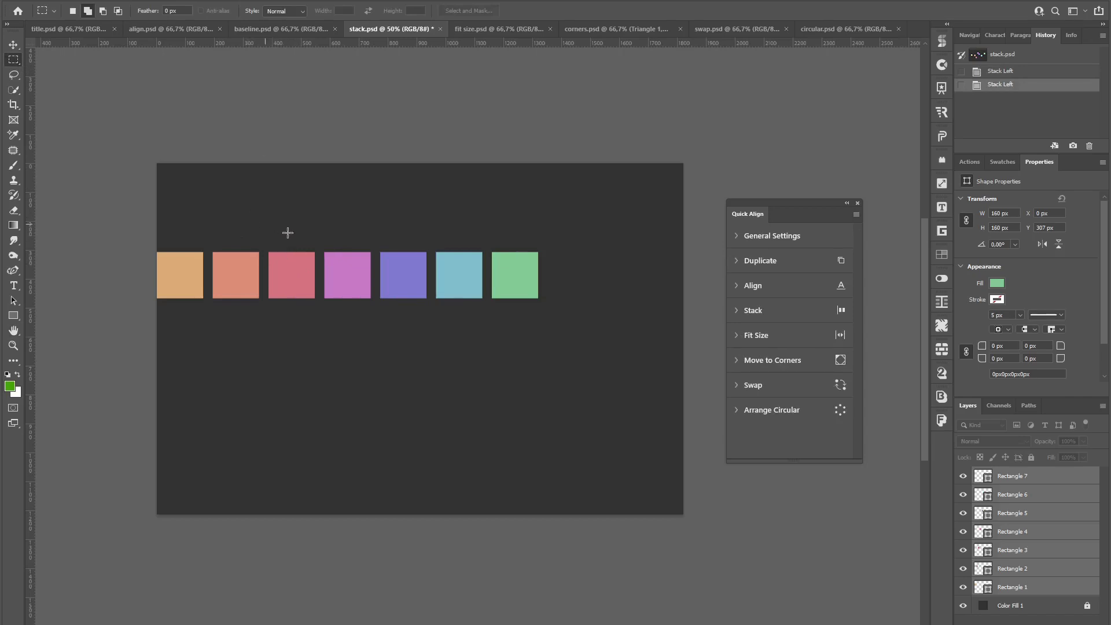
Stack Left the squares inside a drawn marquee, then enable Shrink so they fit at 123.29 px.
left_click_drag(247, 219, 555, 407)
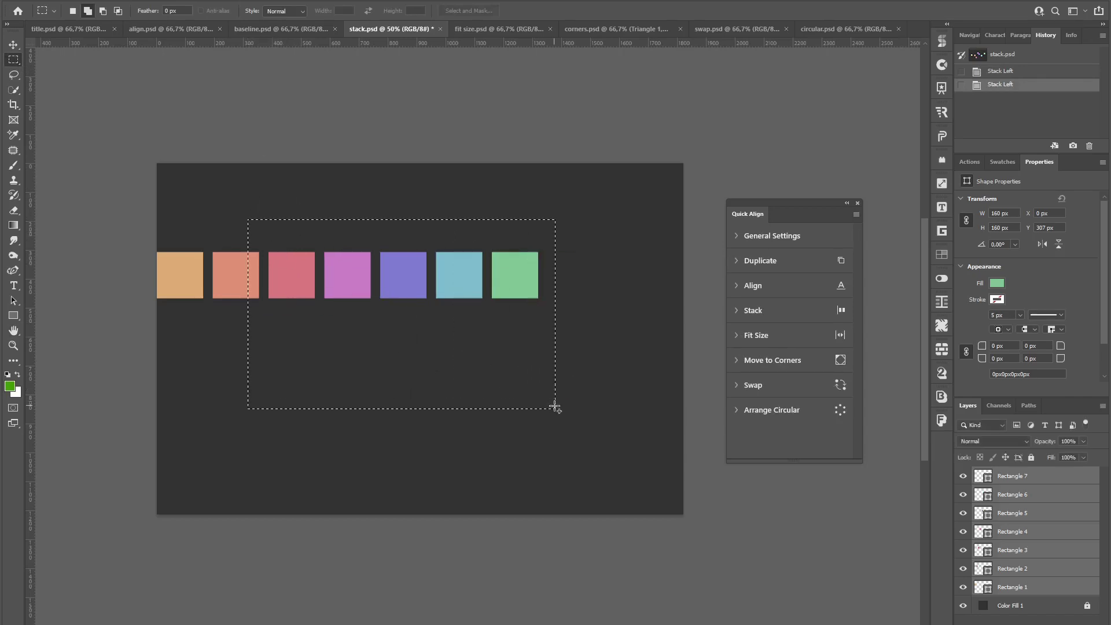
left_click(754, 310)
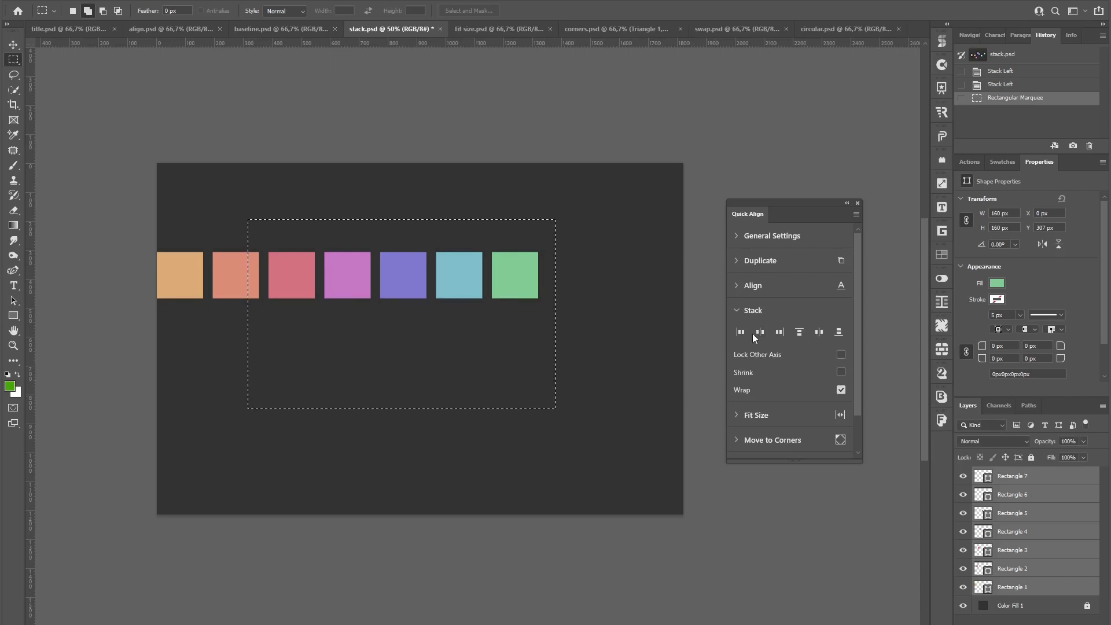
left_click(740, 332)
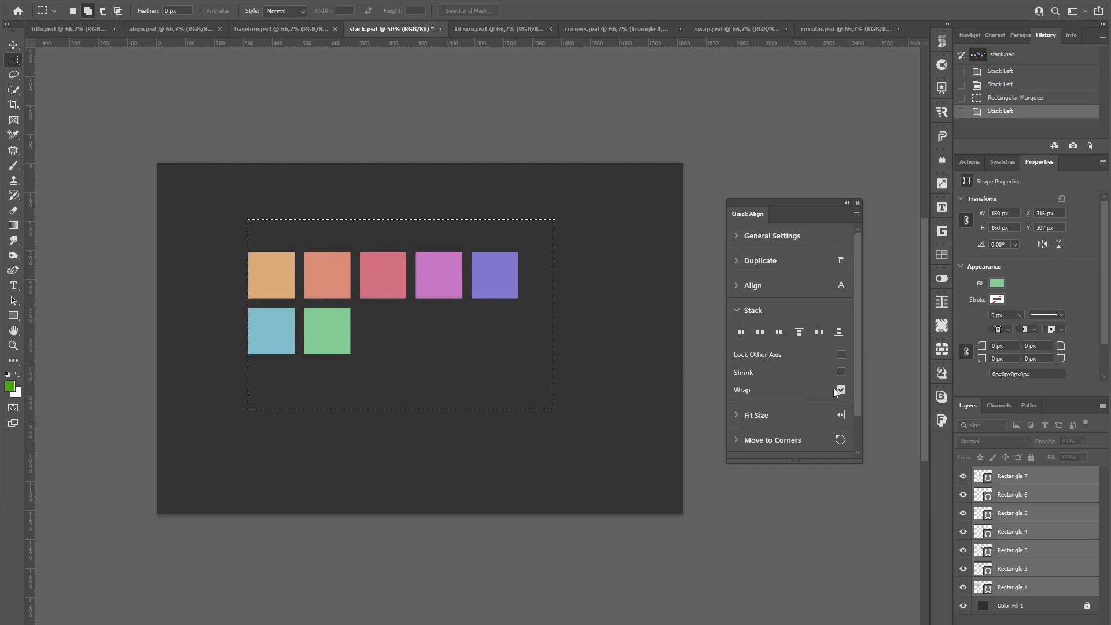
left_click(839, 373)
left_click(740, 332)
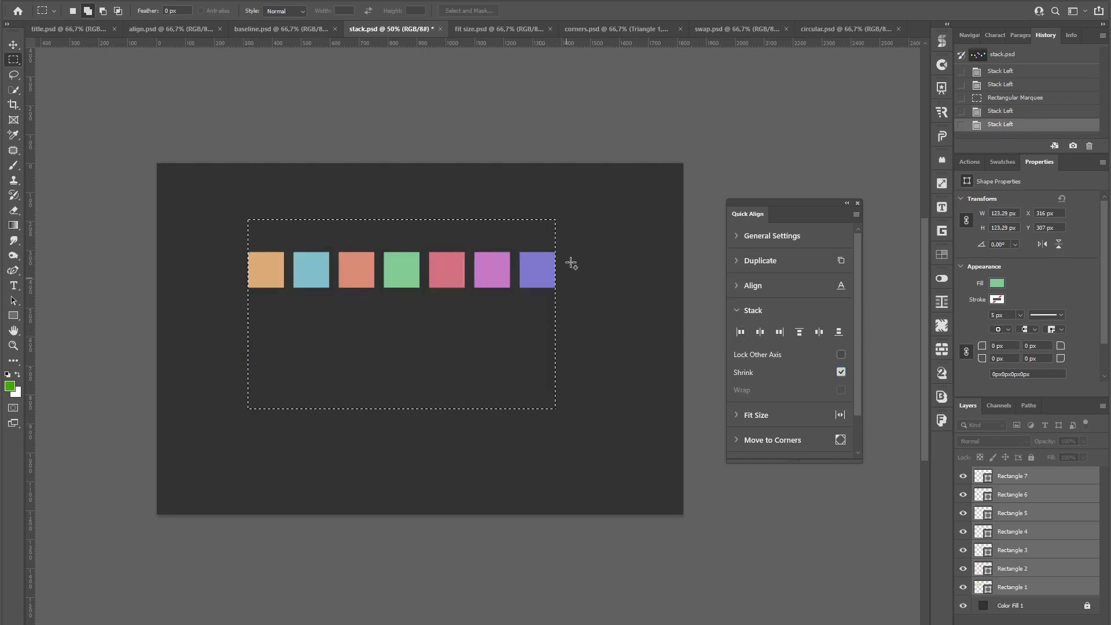
In fit size.psd, fit the three bars to the canvas width, undo, then reapply at 584 px wide.
left_click(477, 26)
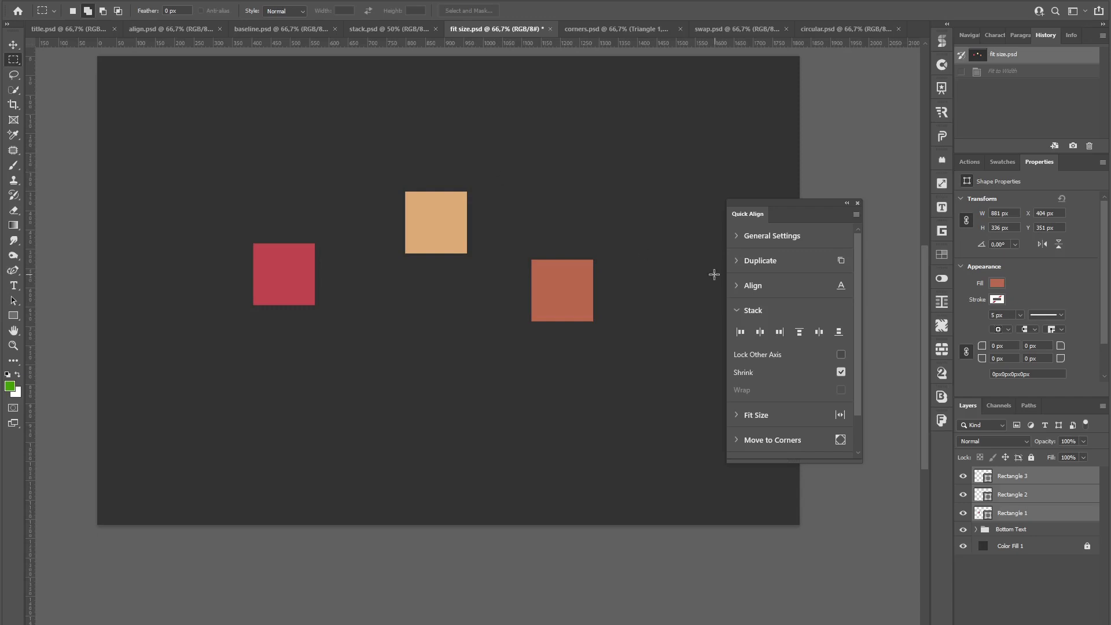
left_click(752, 311)
left_click(757, 336)
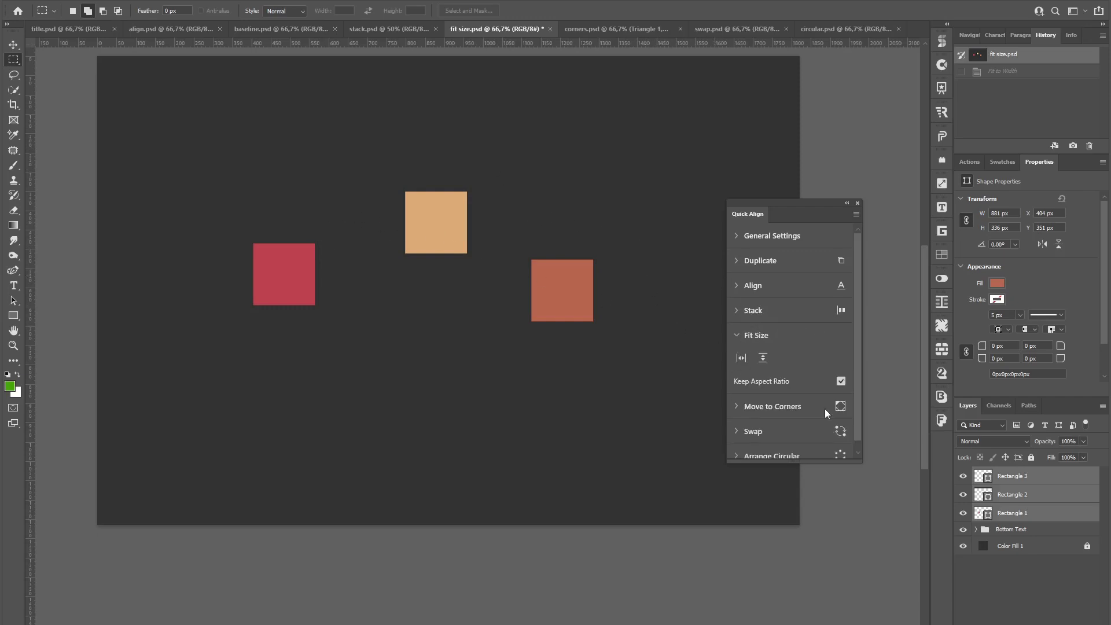
left_click(740, 358)
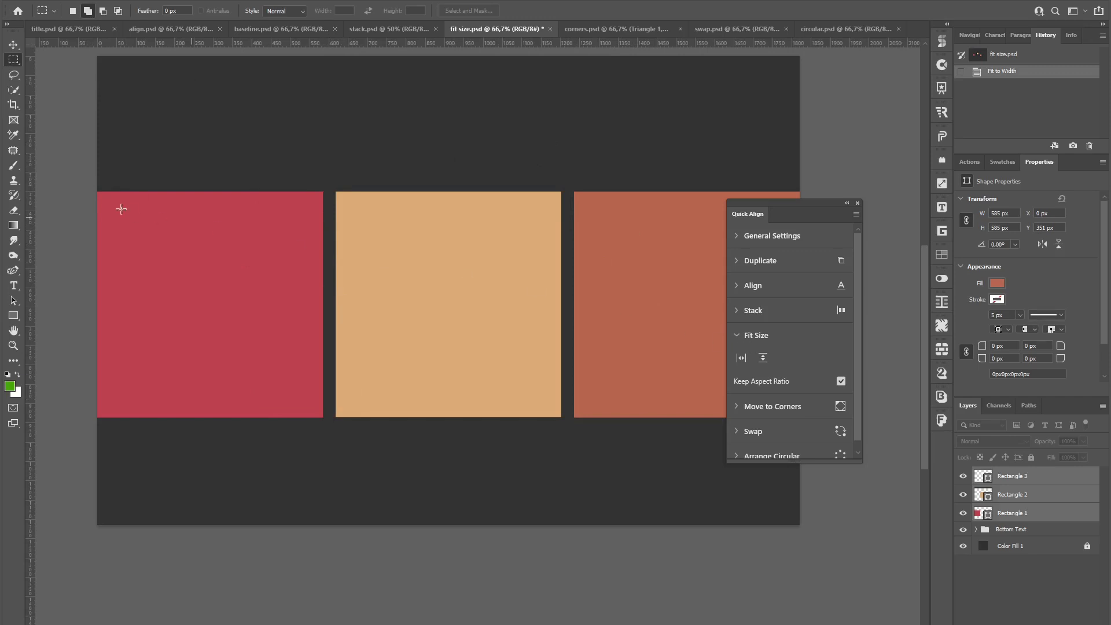
key("ctrl")
key("ctrl+z")
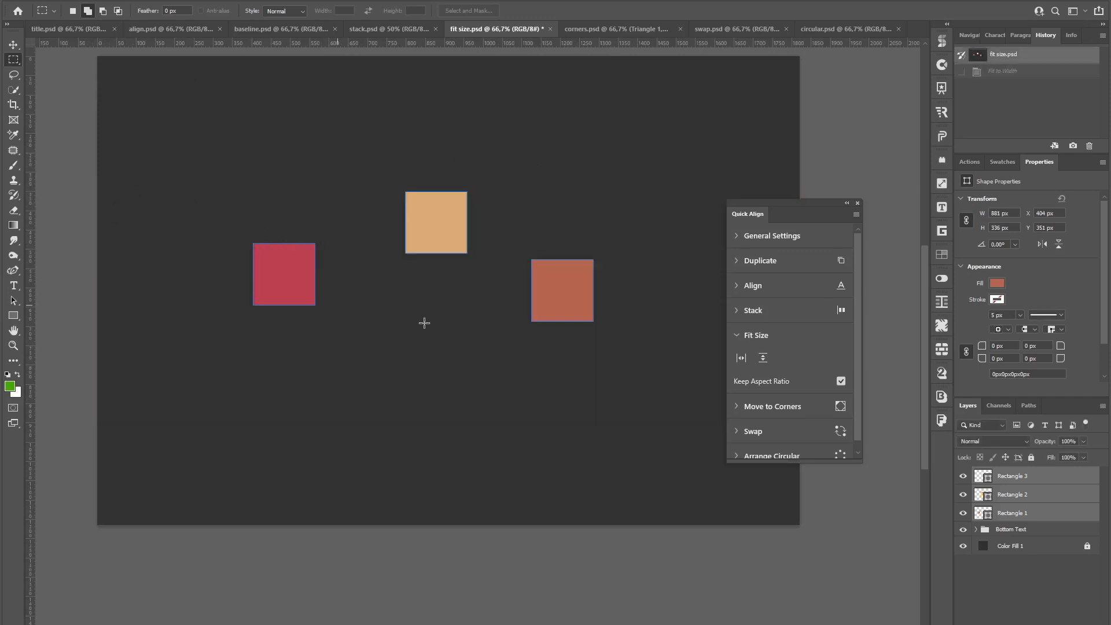
left_click(741, 359)
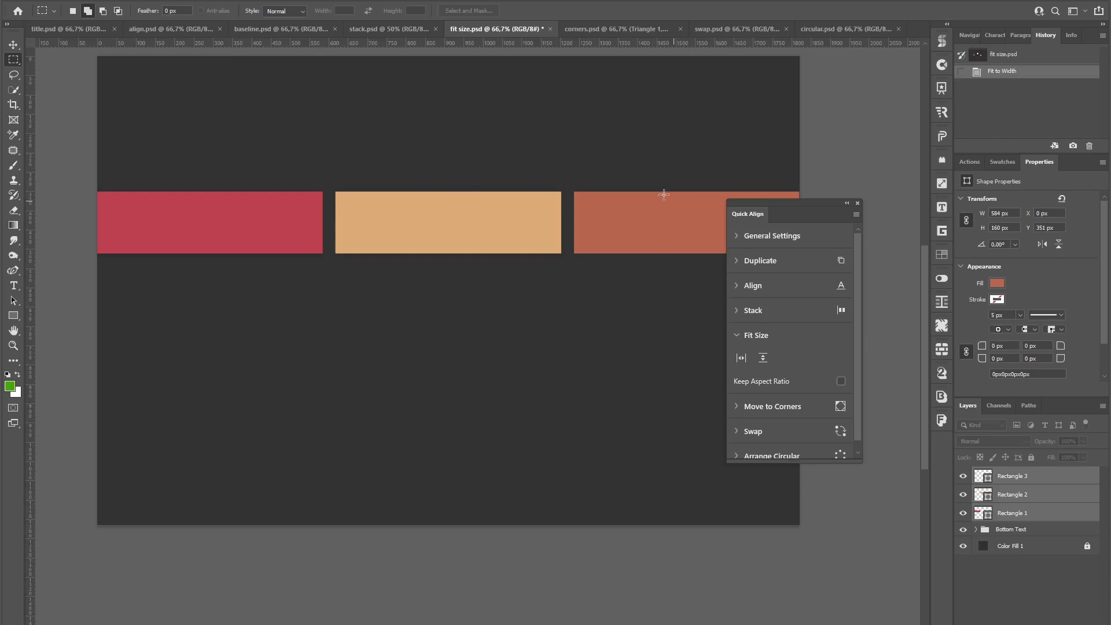
Copy the triangle to corners.psd's four corners, undo, and redo with Move fully inside unchecked.
left_click(606, 30)
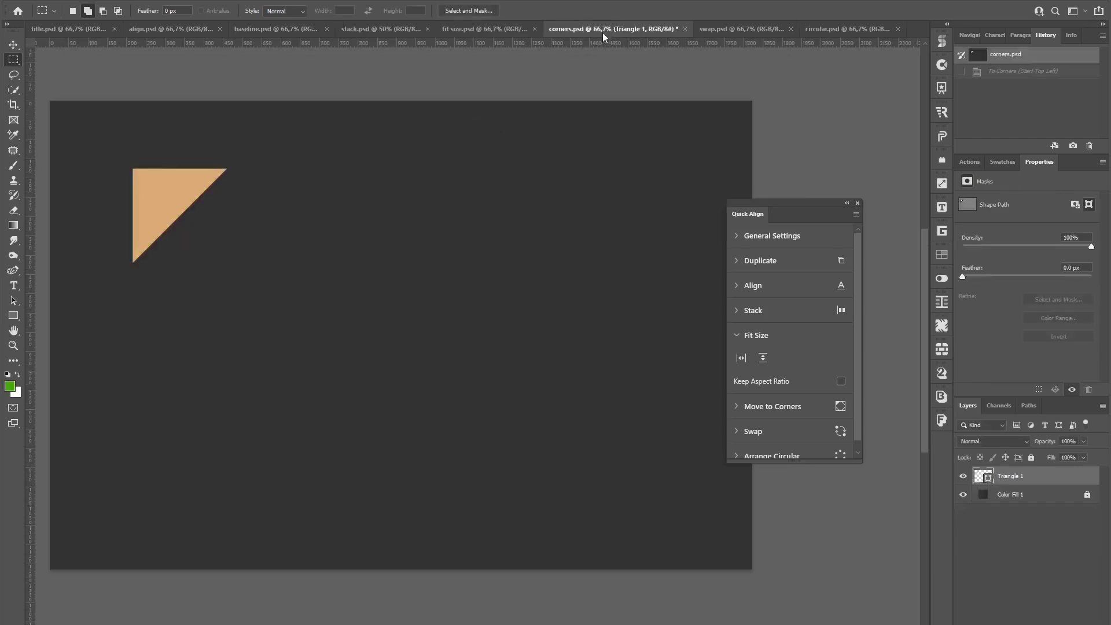
left_click(803, 412)
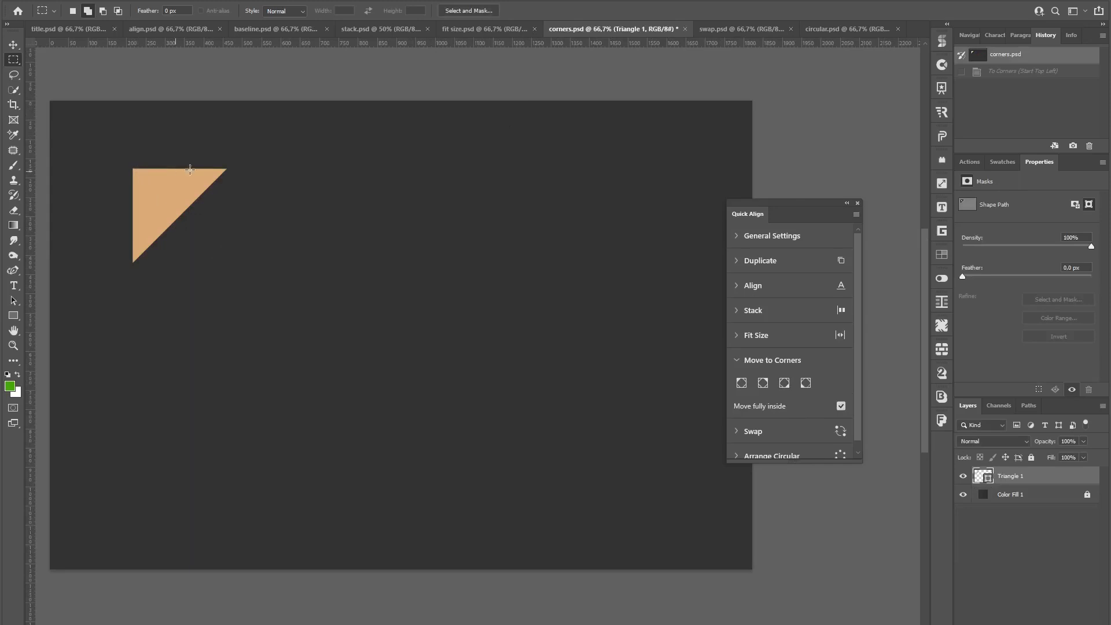
left_click(741, 384)
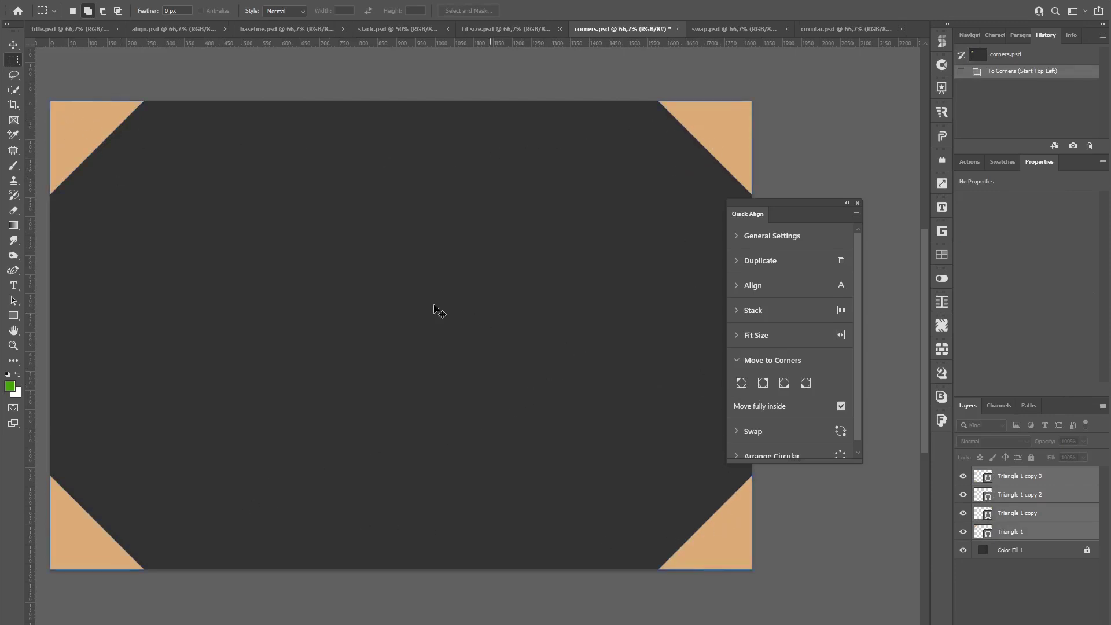
key("ctrl+z")
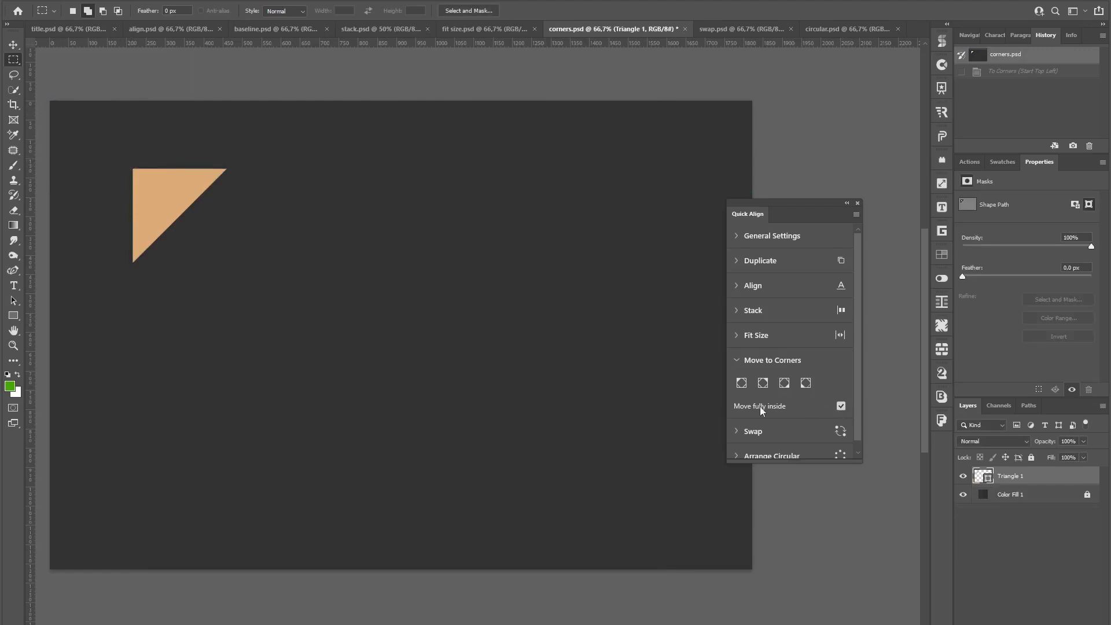
left_click(840, 406)
left_click(741, 383)
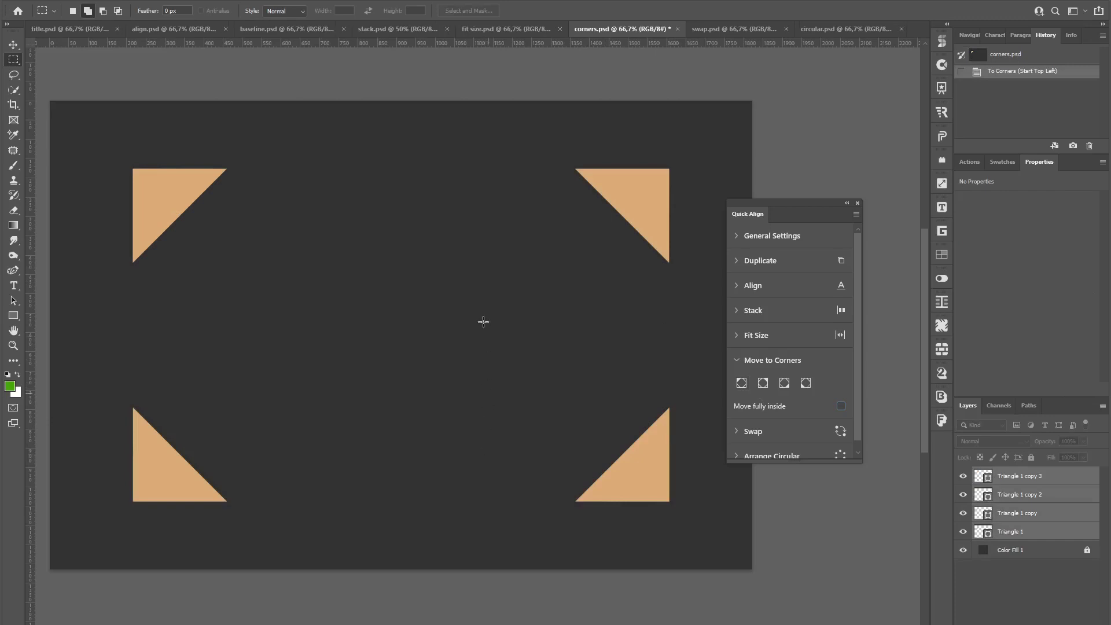
left_click(717, 31)
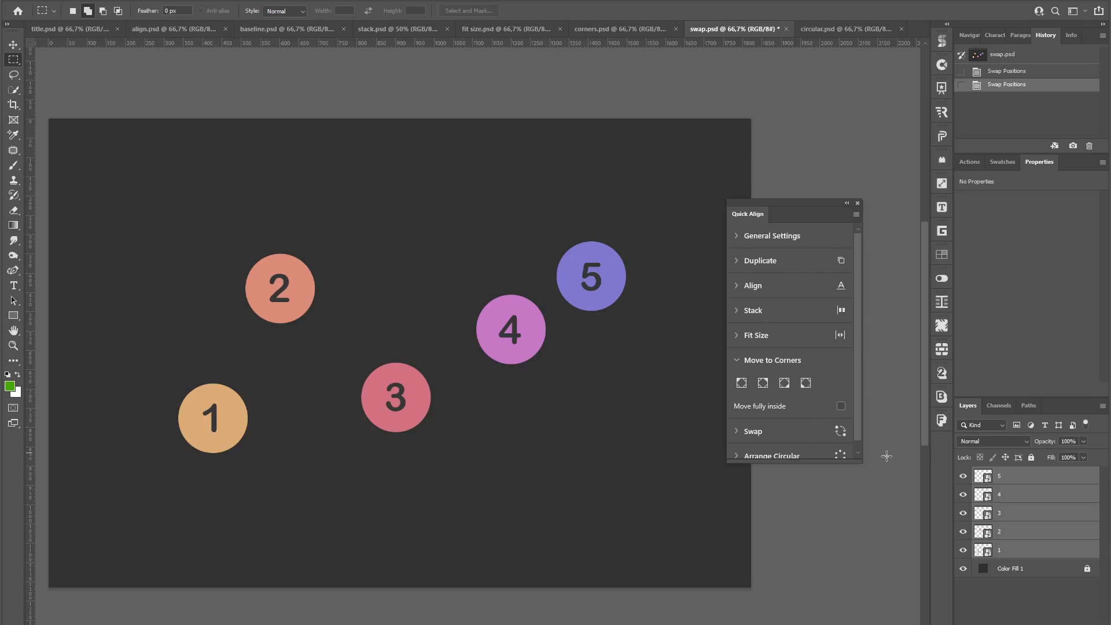
Cycle the numbered circles' positions twice with the Swap button.
left_click(753, 431)
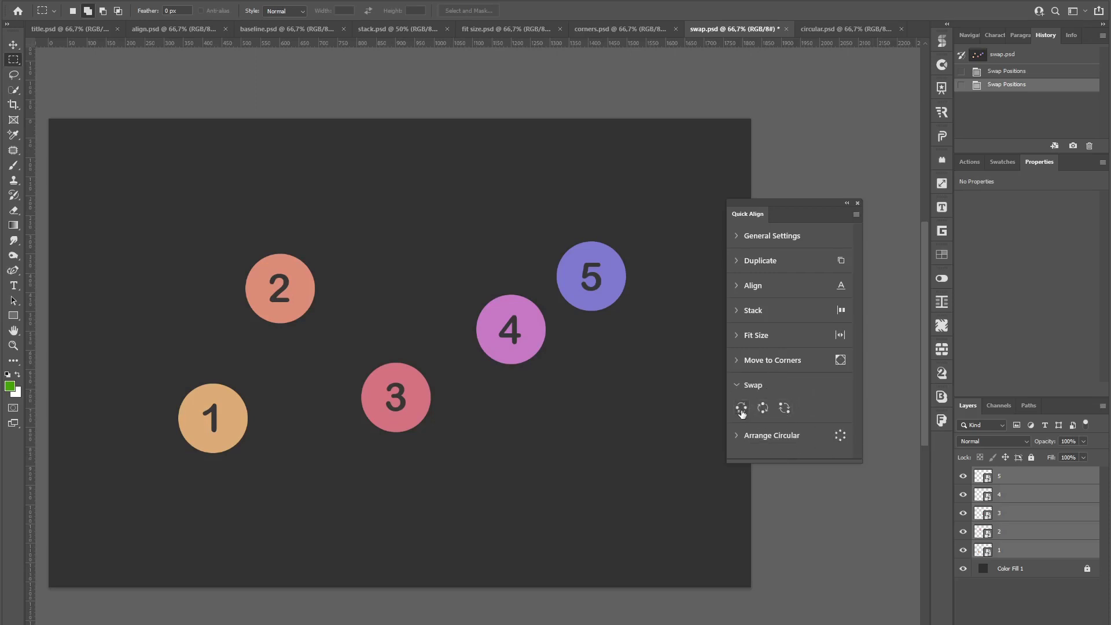
left_click(785, 408)
left_click(784, 409)
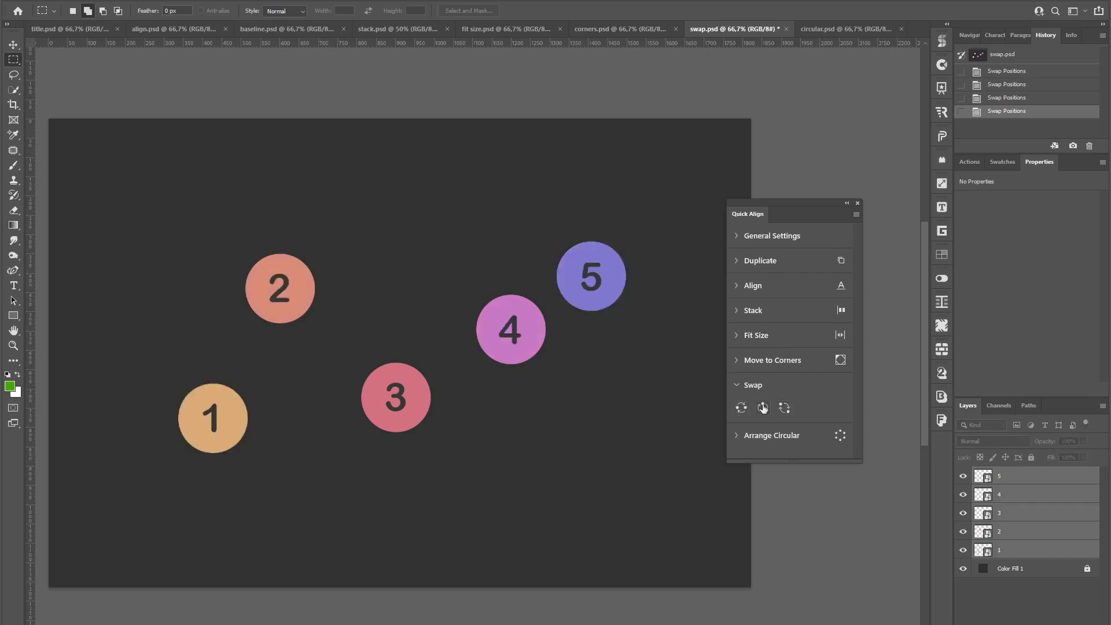
Select circles 1 and 4 and swap their positions, undoing a stray circular arrangement.
left_click(13, 45)
left_click(326, 101, "ctrl")
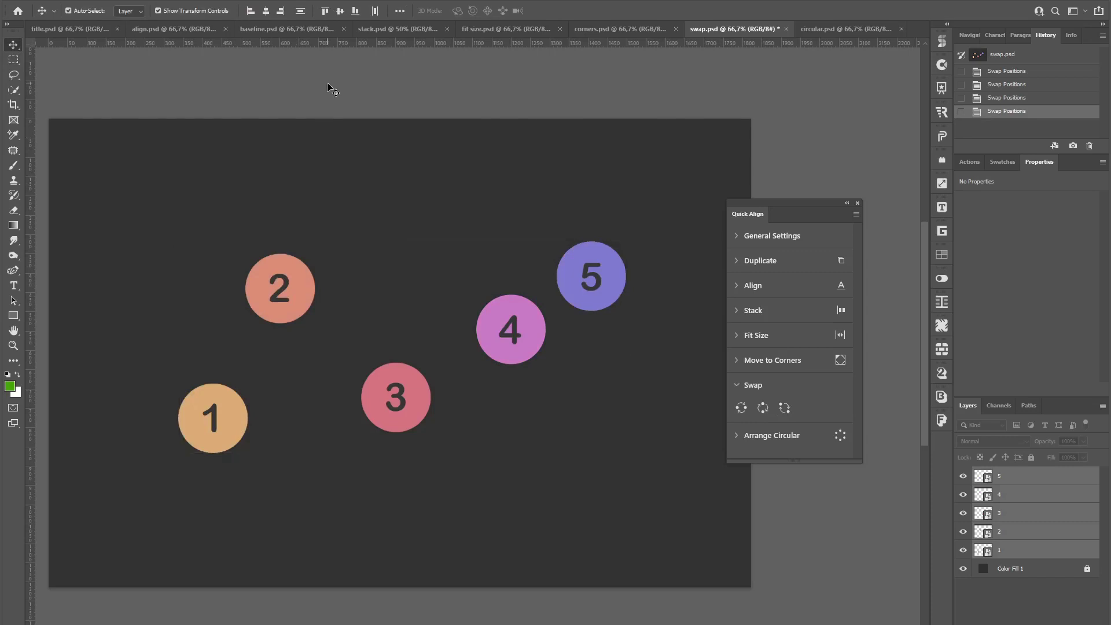
left_click(237, 415, "ctrl")
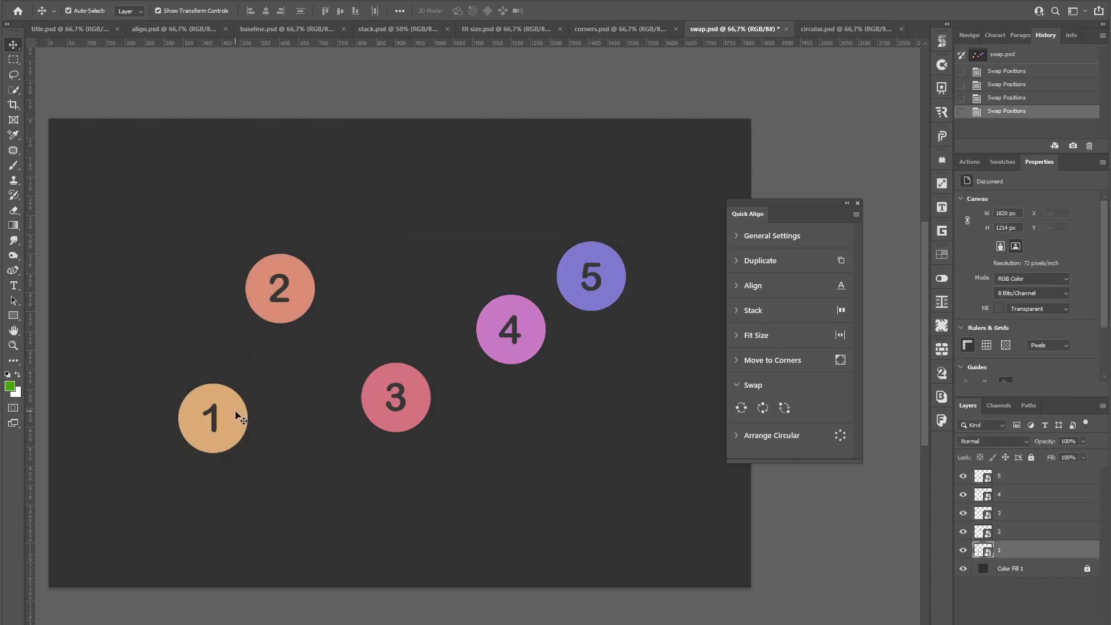
left_click(526, 339, "ctrl+shift")
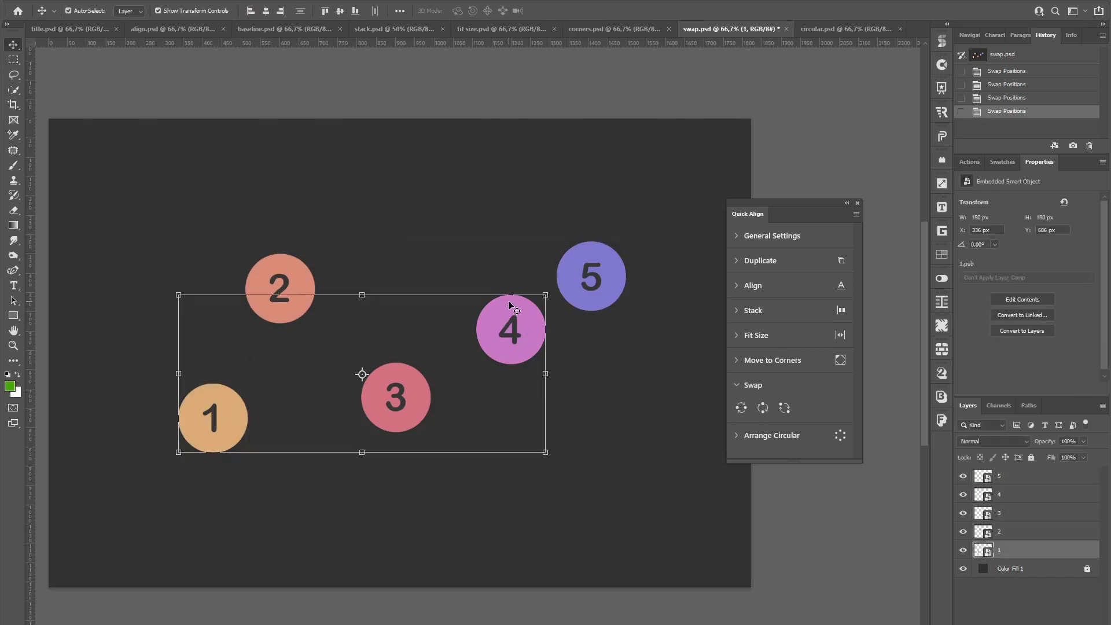
left_click(840, 436)
key("ctrl+z")
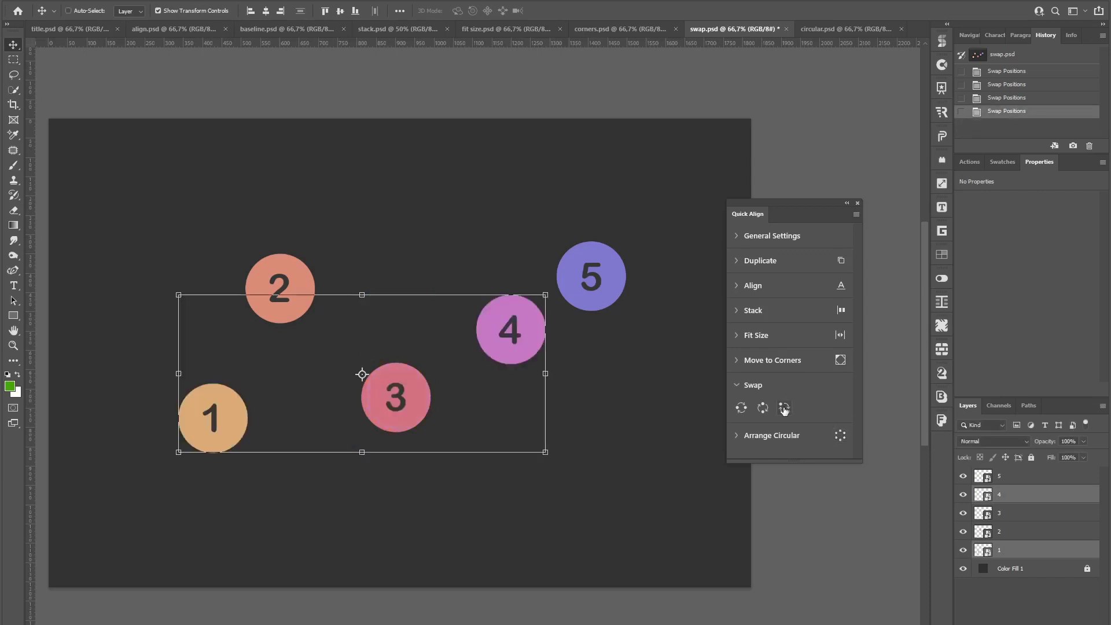
left_click(764, 412)
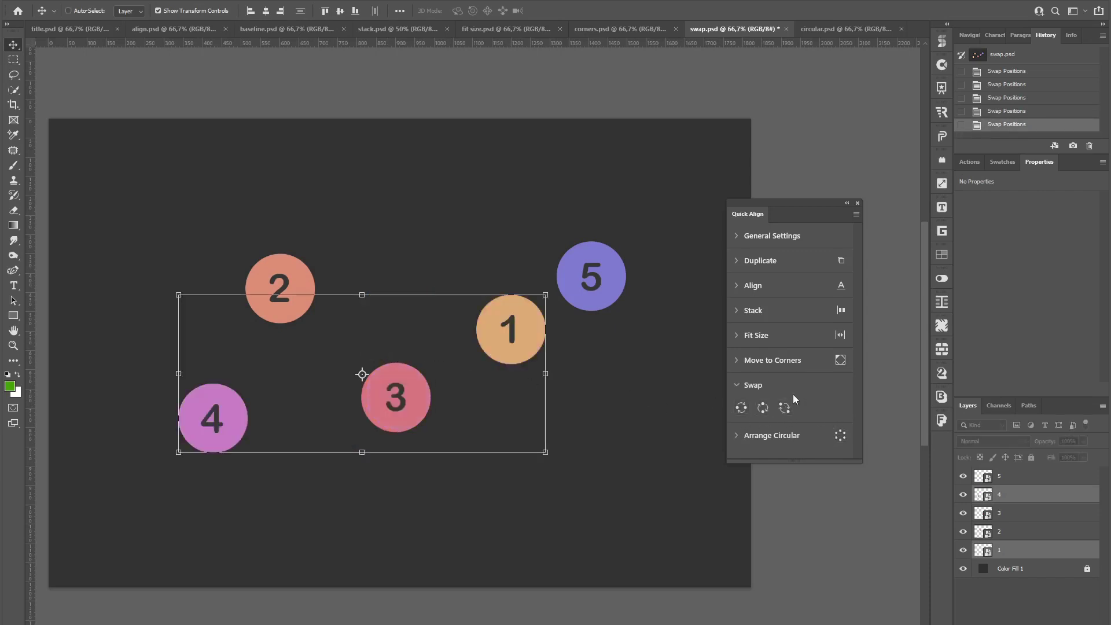
Collapse Swap and show the Arrange Circular settings Range, Start, Radius and Alignment.
left_click(745, 387)
scroll(777, 376, "down", 1)
left_click(764, 412)
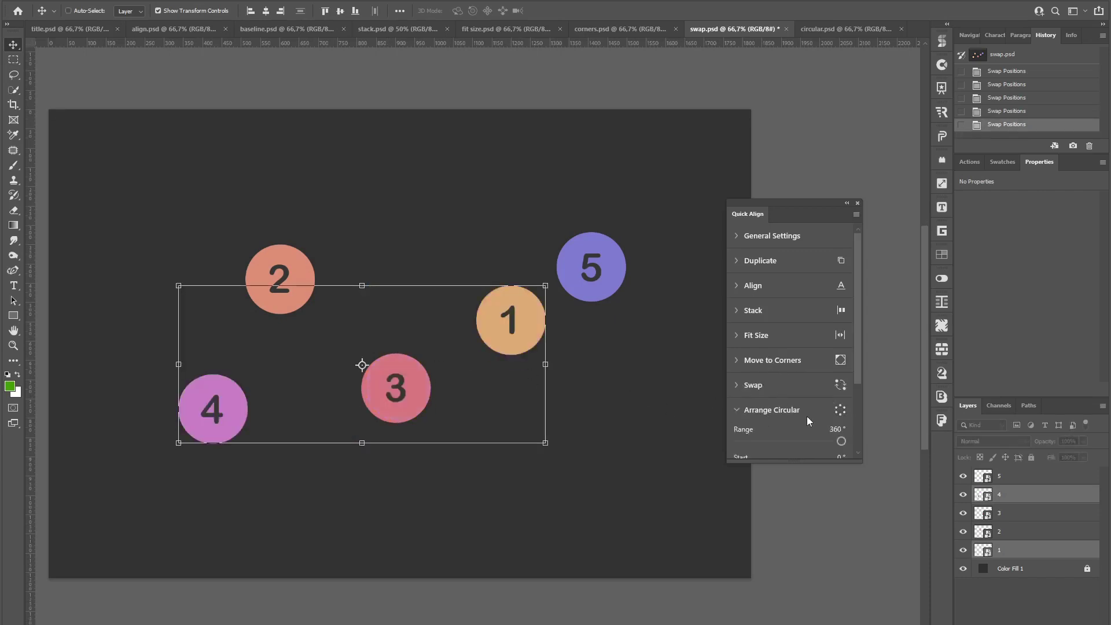
scroll(806, 416, "down", 2)
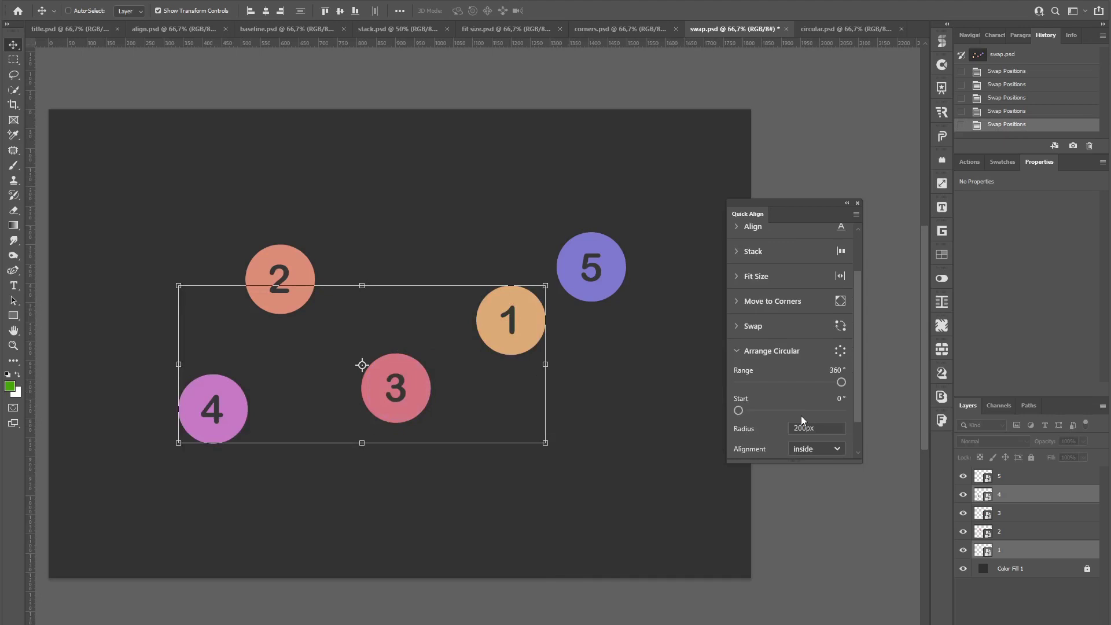
In circular.psd, arrange the seven bars radially and increase the Radius to 344px.
left_click(817, 32)
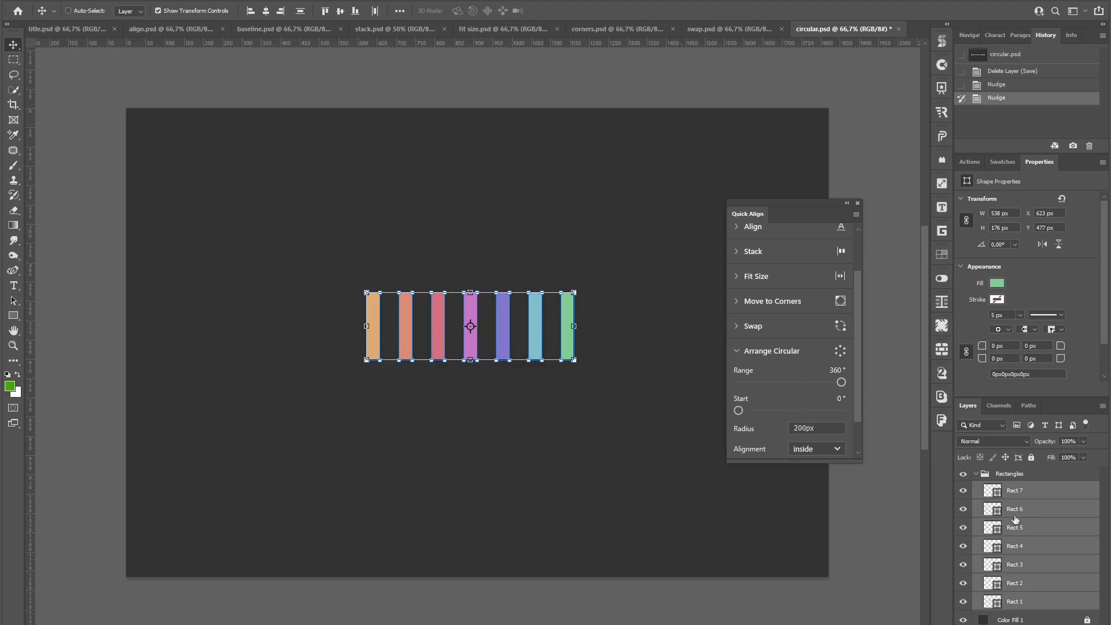
left_click(840, 351)
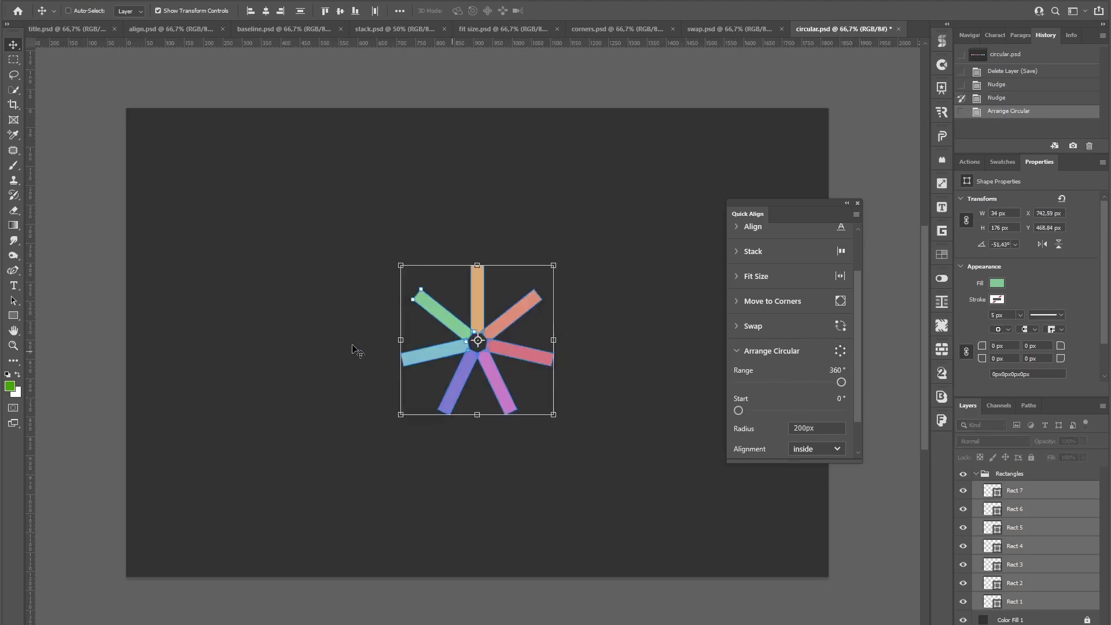
left_click(13, 330)
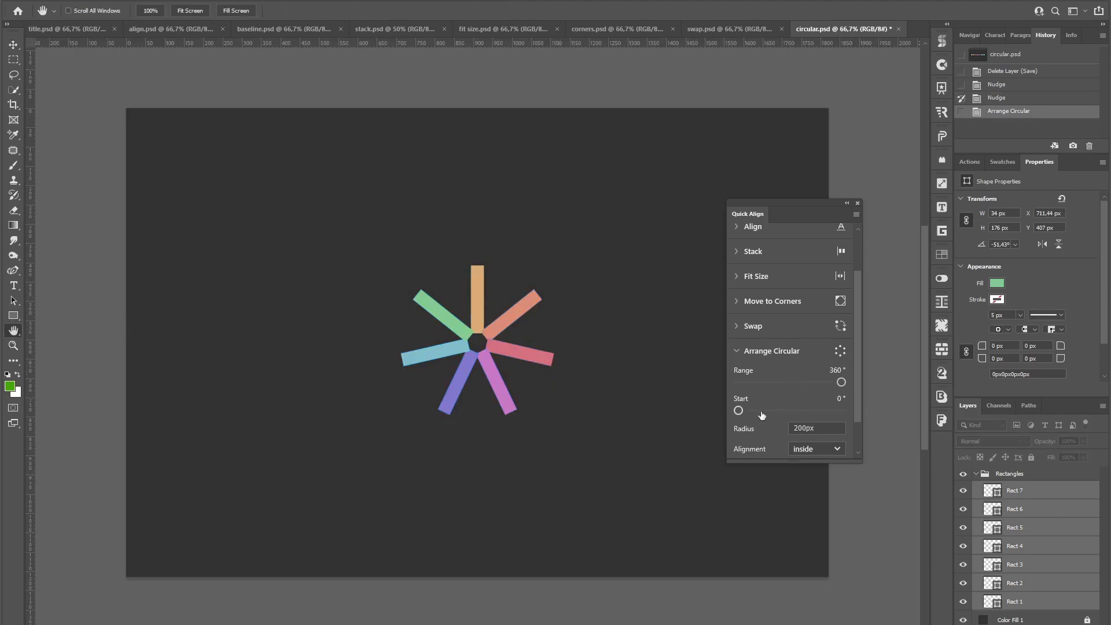
left_click_drag(746, 429, 773, 430)
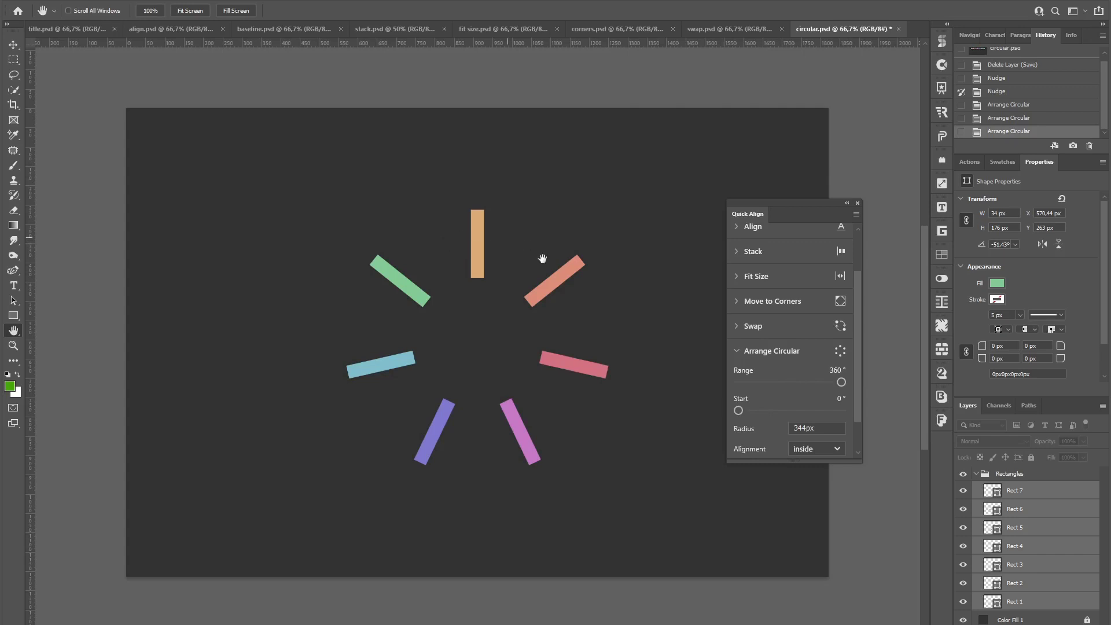
left_click(819, 384)
left_click(773, 382)
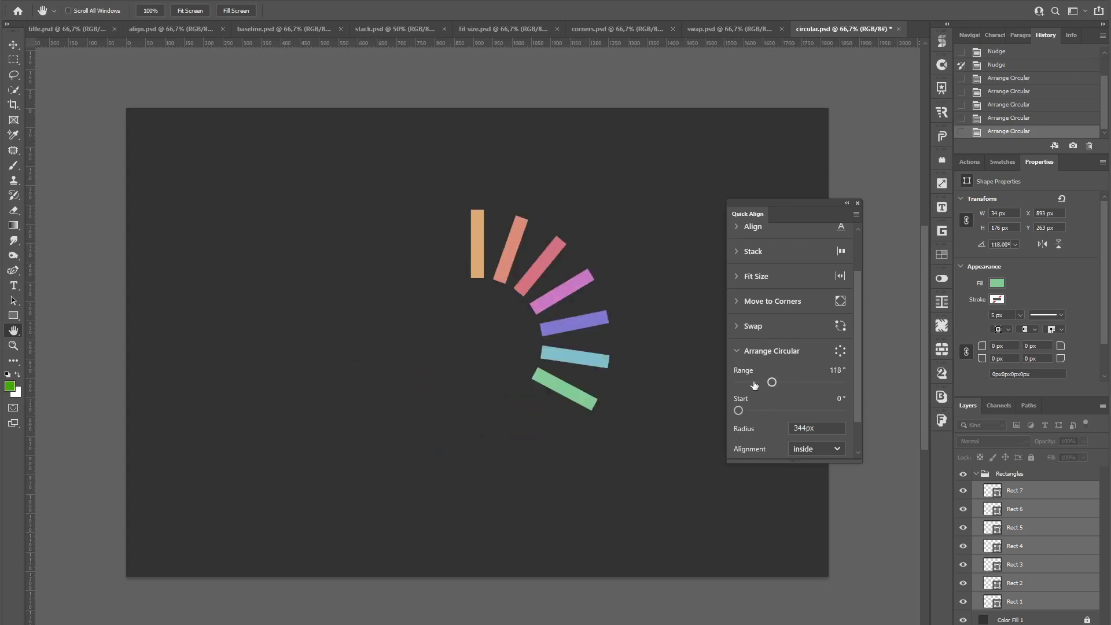
left_click(749, 383)
left_click(755, 382)
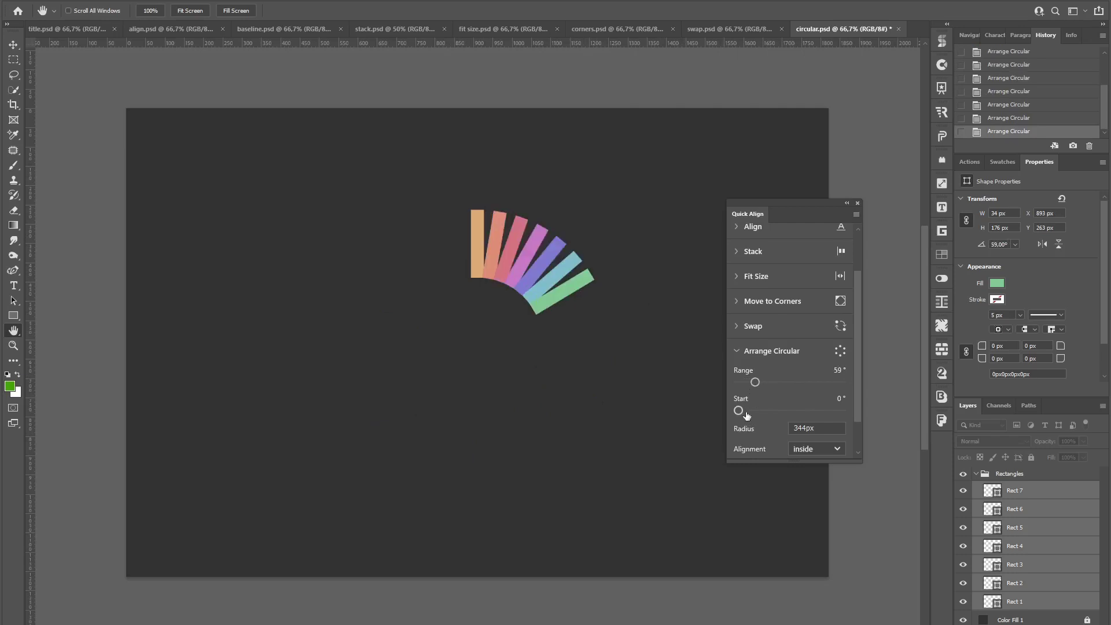
left_click(755, 410)
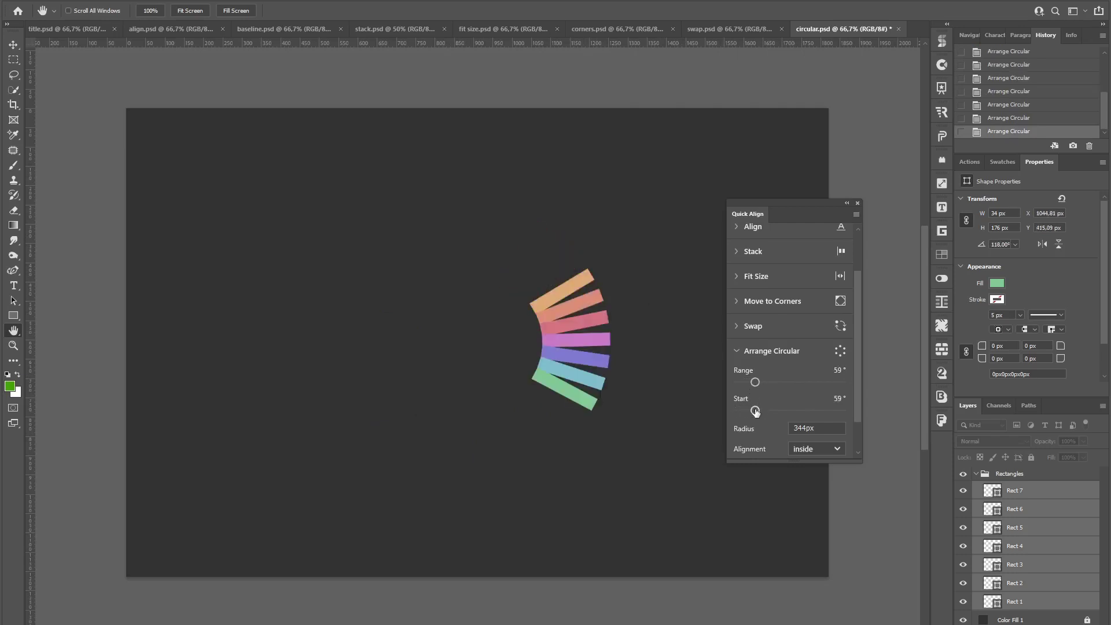
left_click_drag(755, 410, 862, 398)
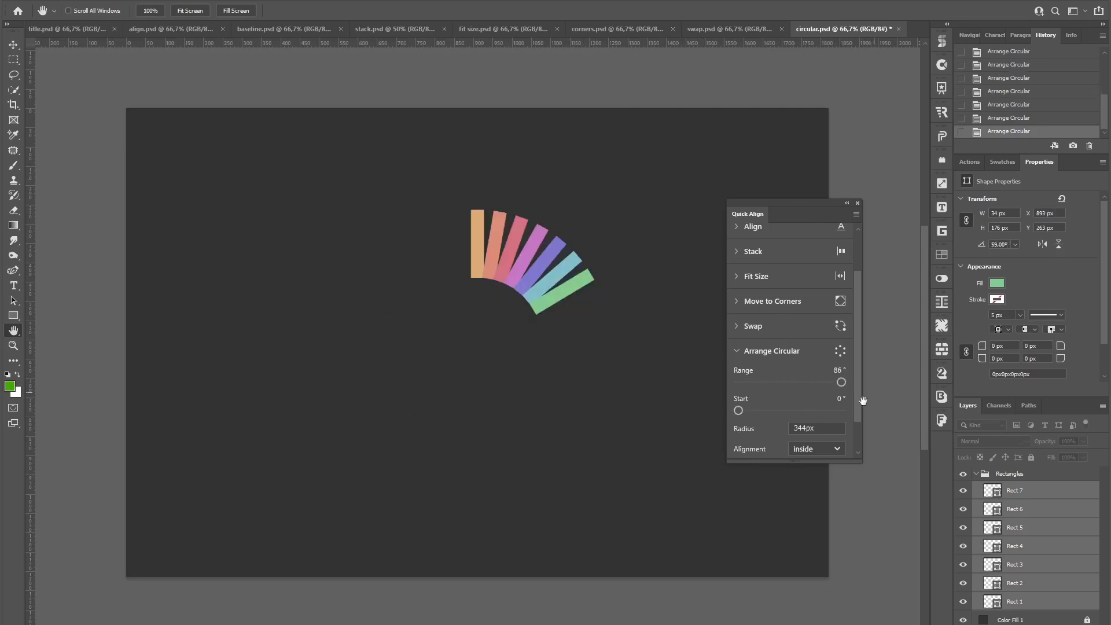
scroll(809, 409, "down", 1)
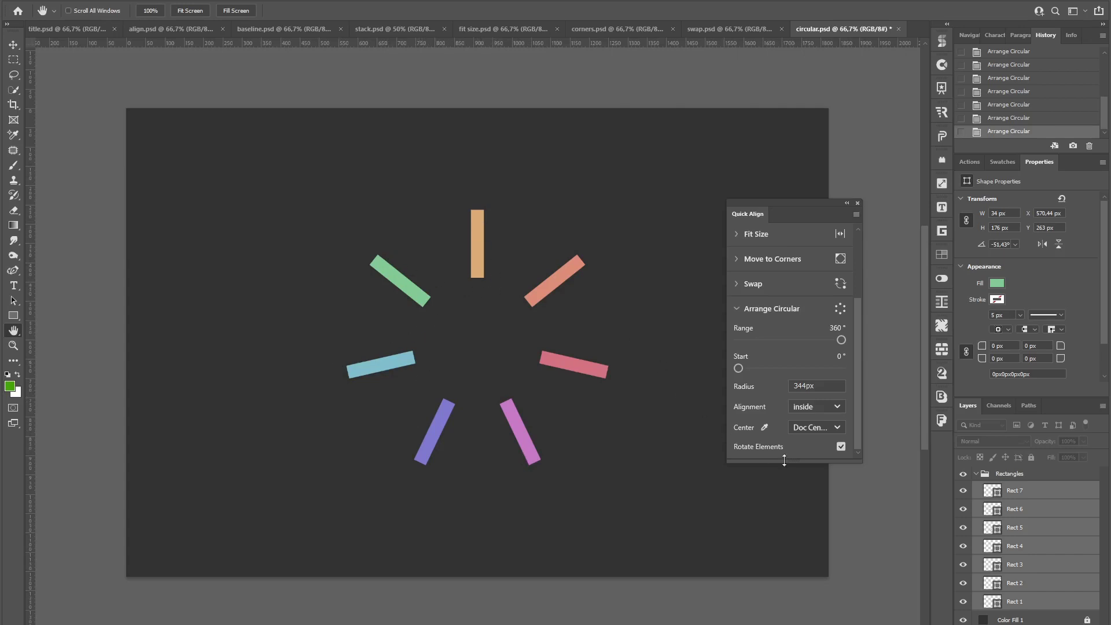
left_click(840, 446)
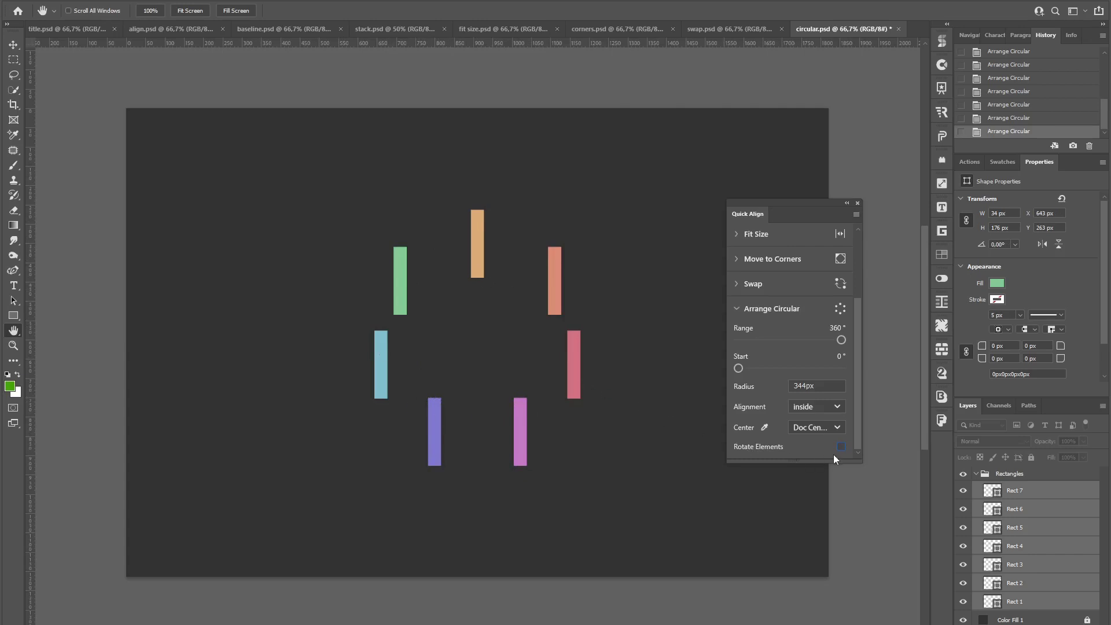
left_click(840, 446)
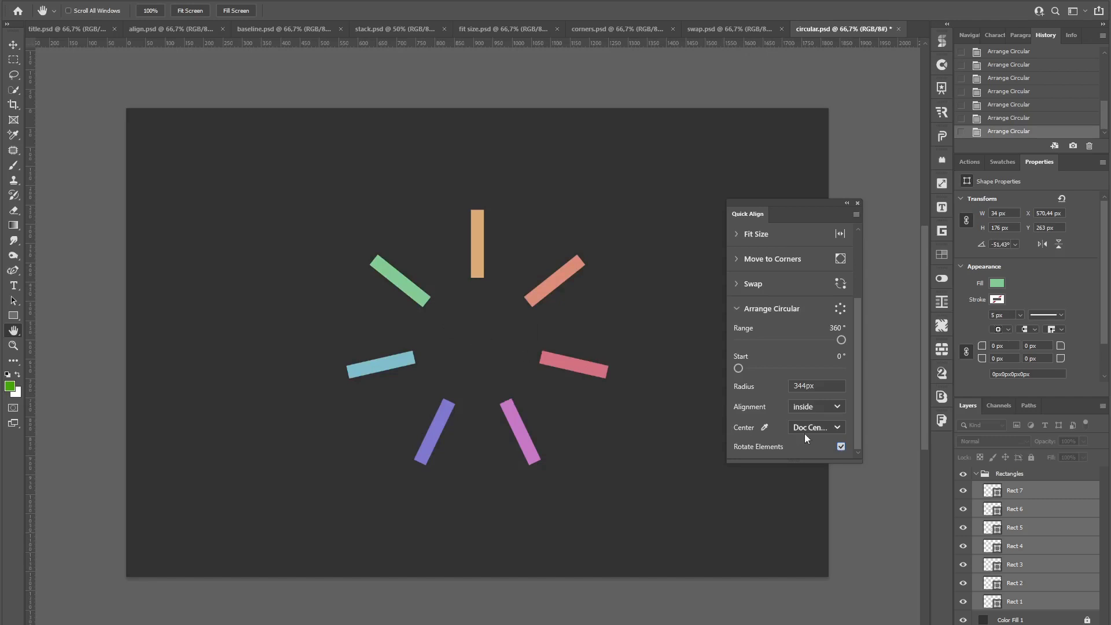
Use the Center eyedropper to re-centre the seven-bar ring on a point left of centre.
left_click(764, 428)
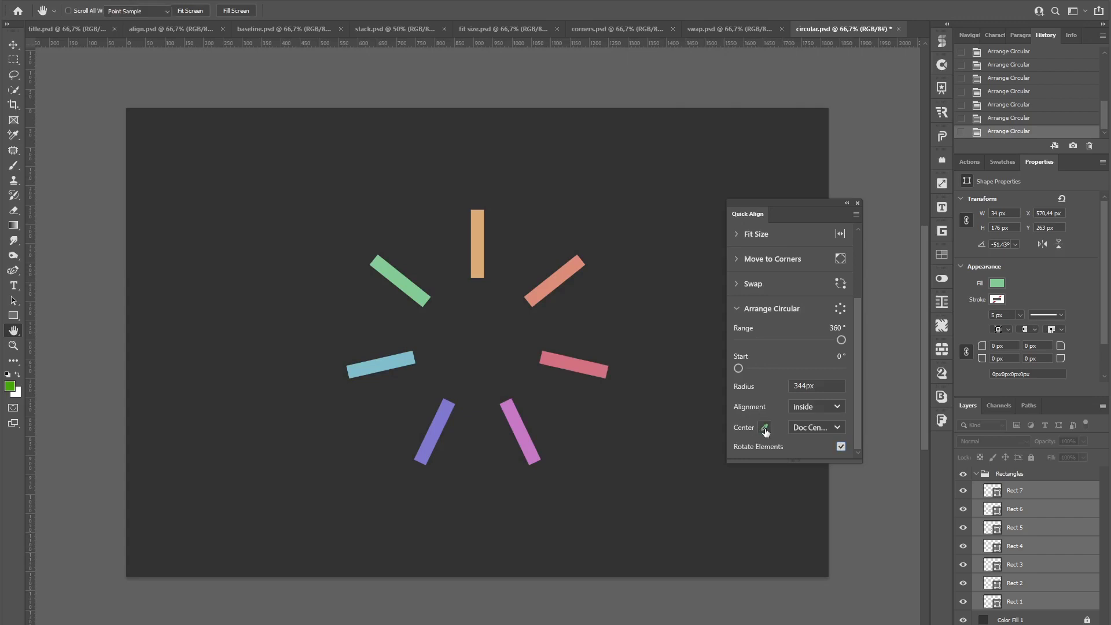
left_click(321, 303)
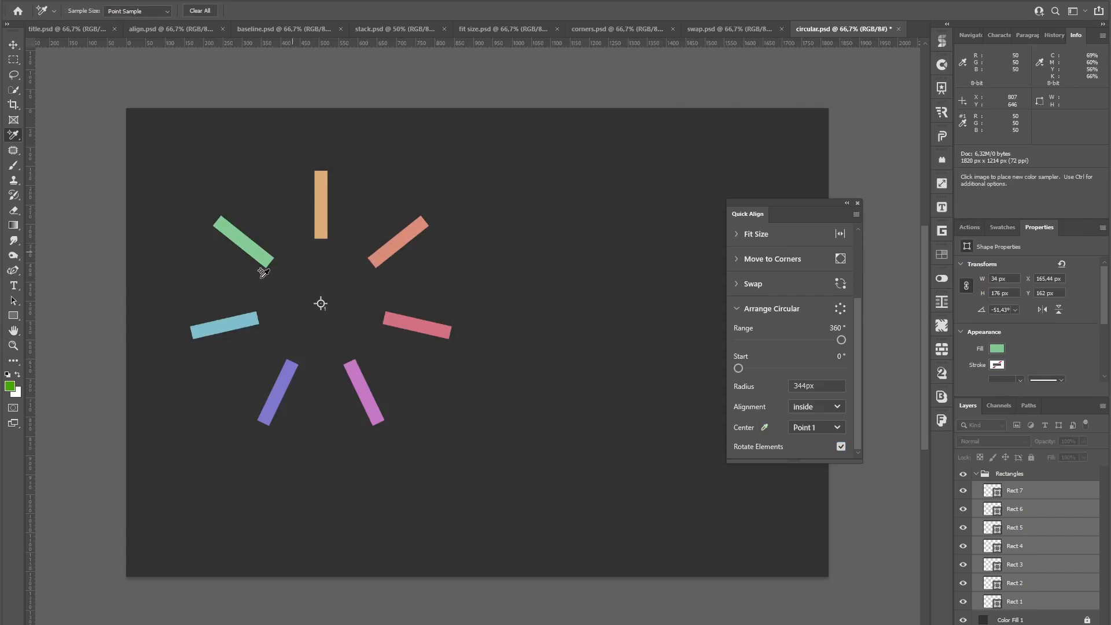